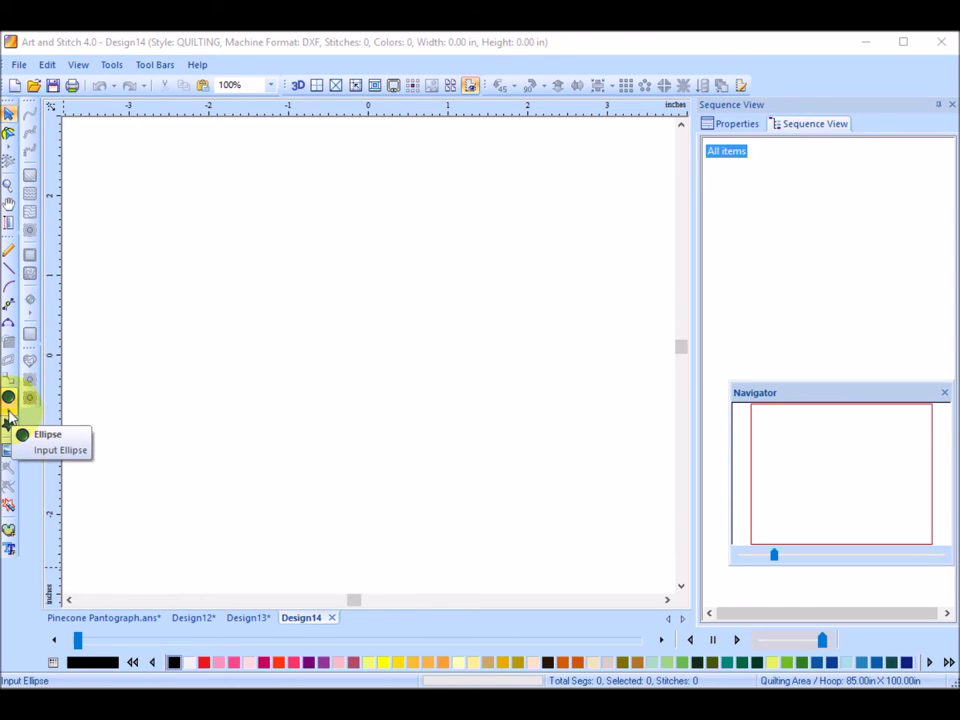
Draw a large vertical ellipse, about 4 by 5.7 inches, with the Ellipse tool
click(9, 406)
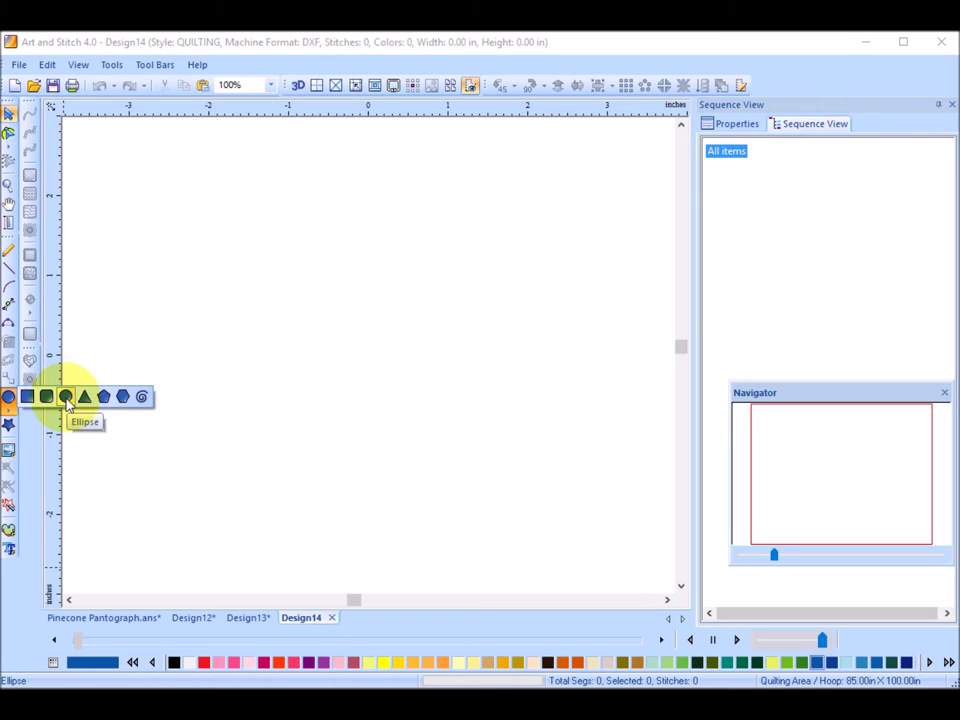
click(65, 397)
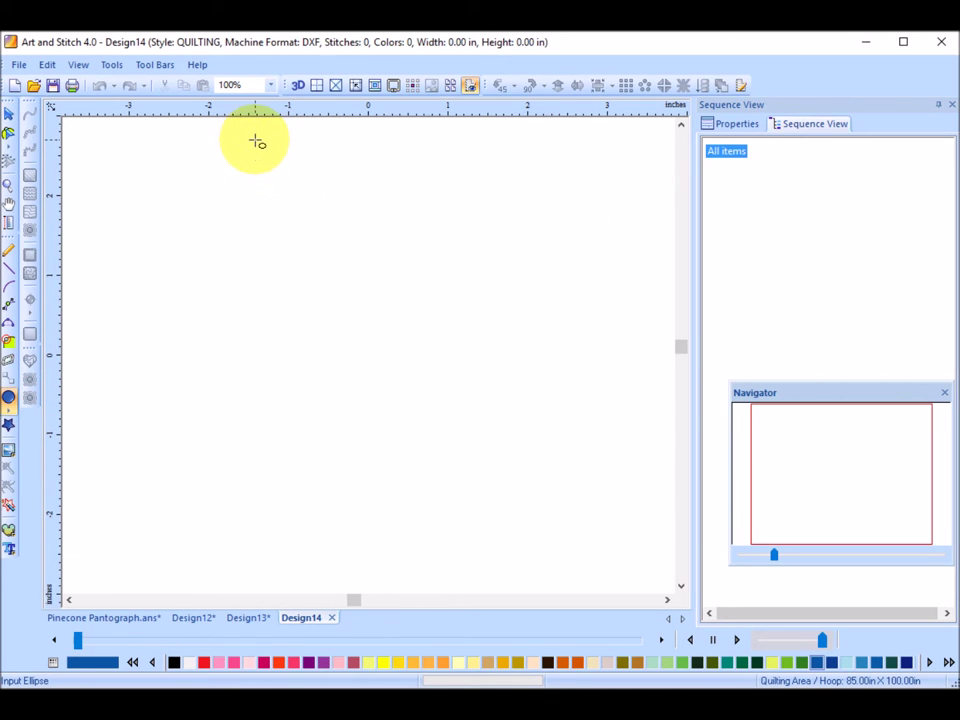
drag(223, 137, 413, 410)
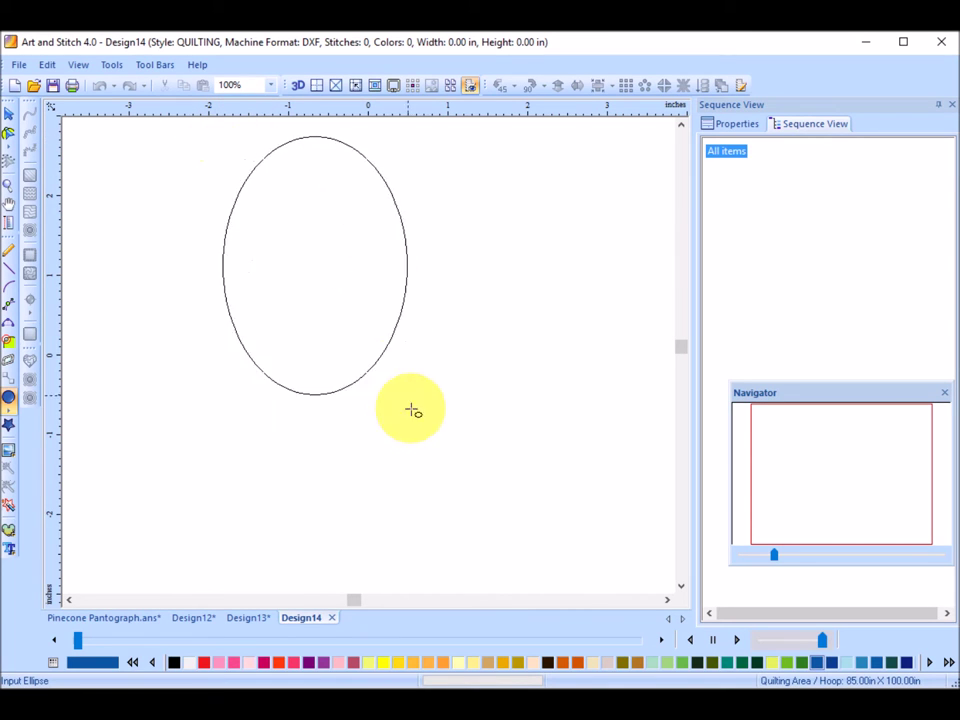
drag(413, 410, 545, 590)
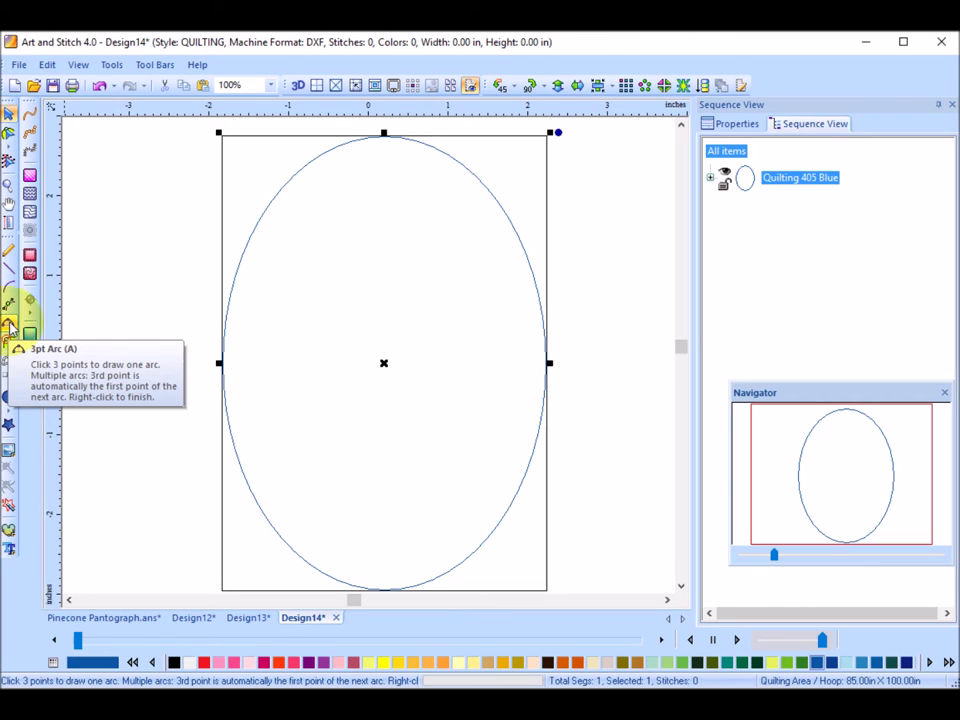
Draw the top row of three-point arc scallops across the oval's top
click(9, 329)
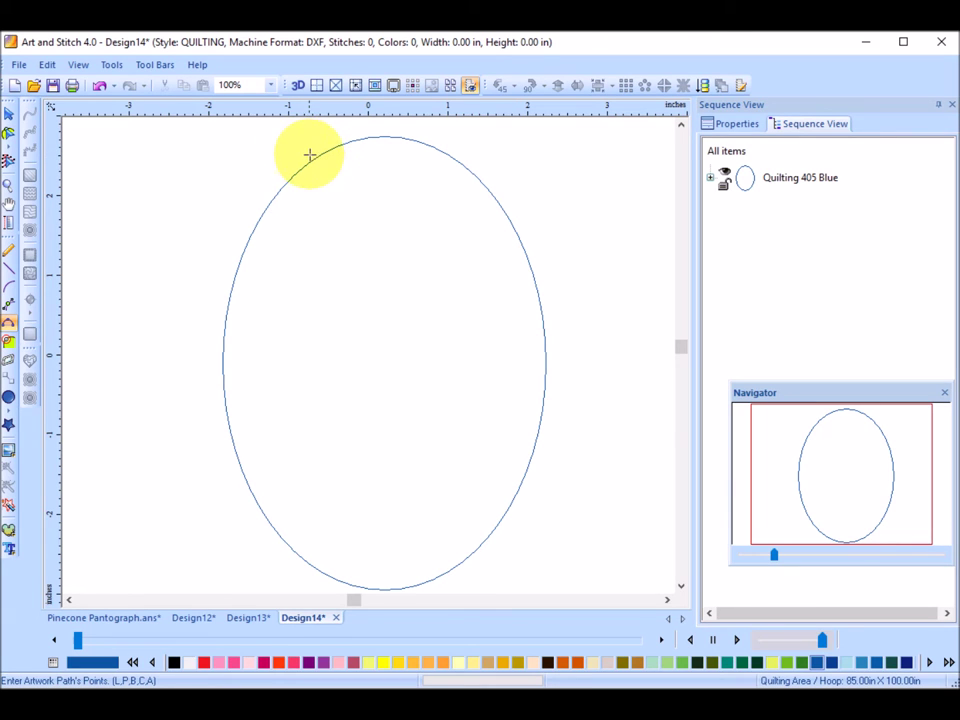
click(307, 154)
click(330, 180)
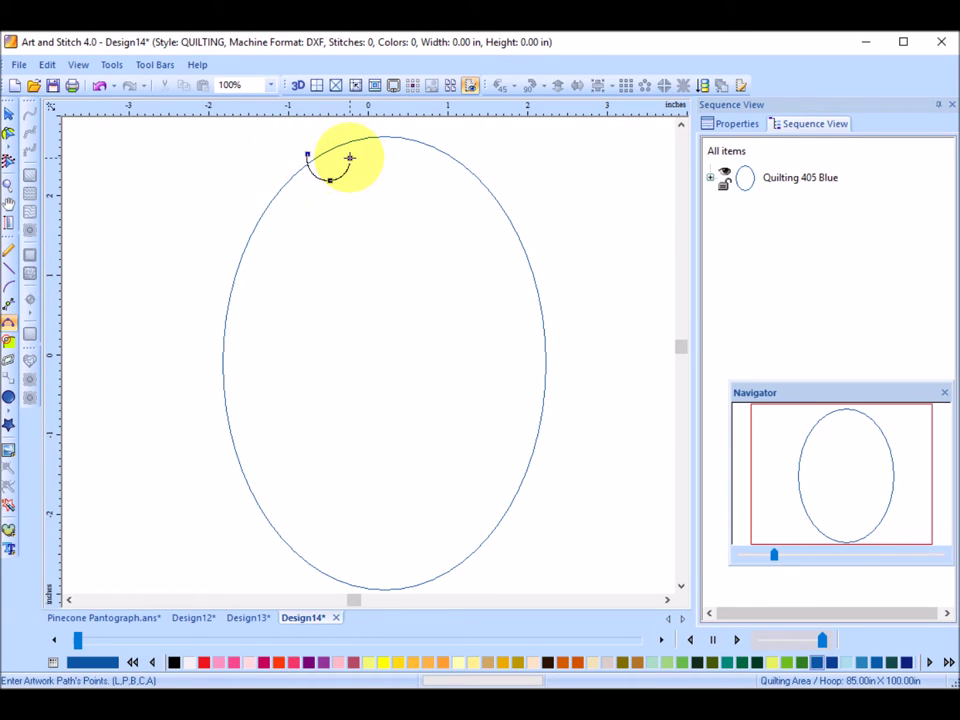
click(349, 158)
click(381, 185)
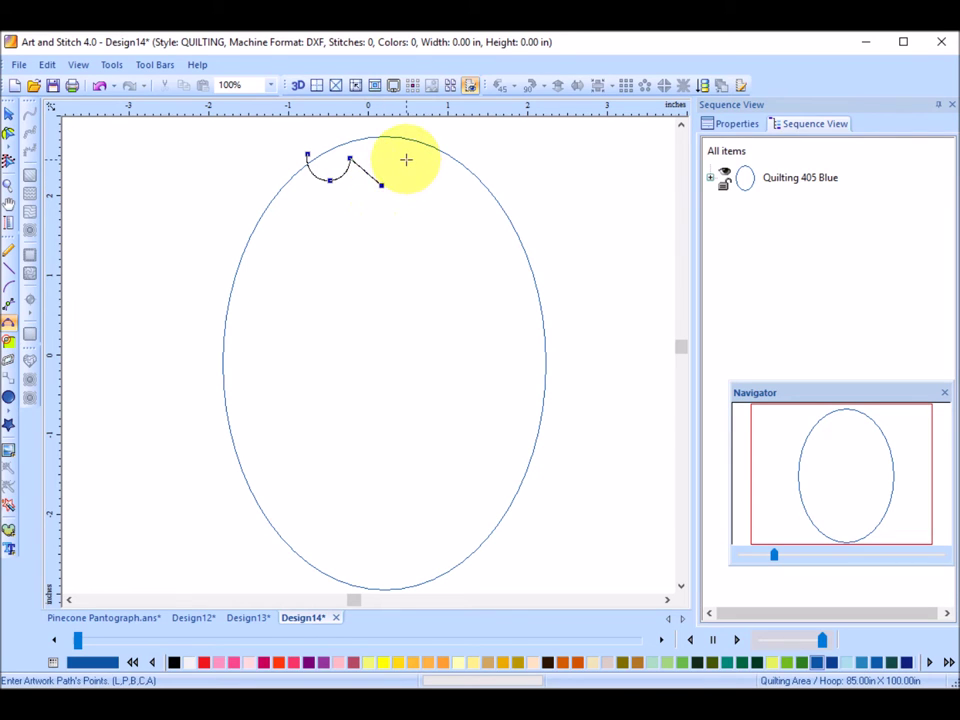
click(406, 160)
click(429, 186)
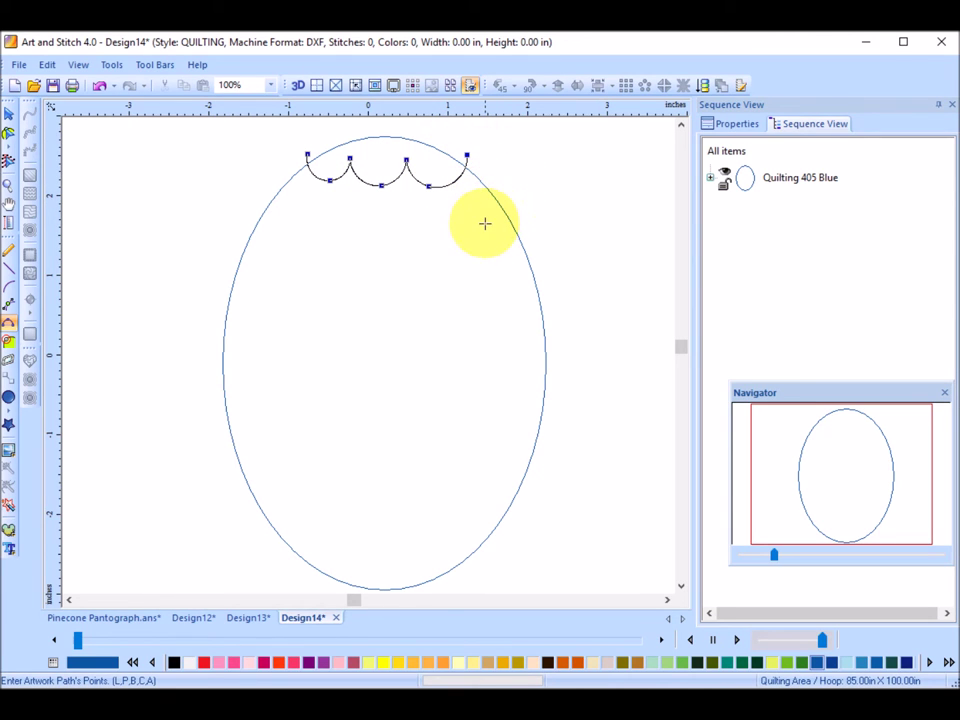
Carry the path down the right side and draw the second scallop row leftward
click(484, 224)
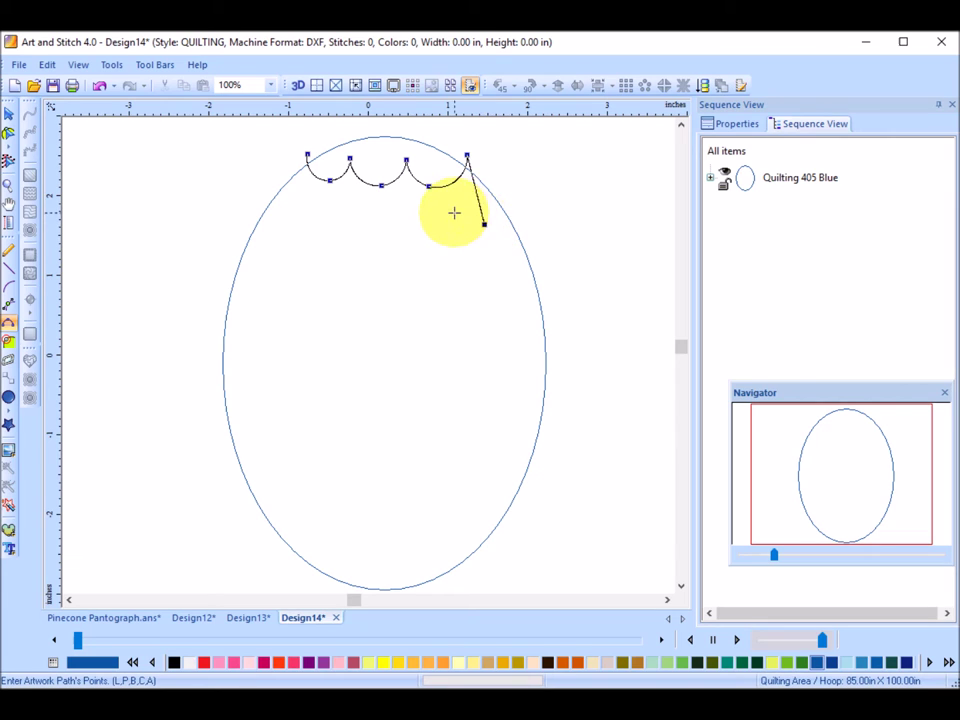
click(460, 209)
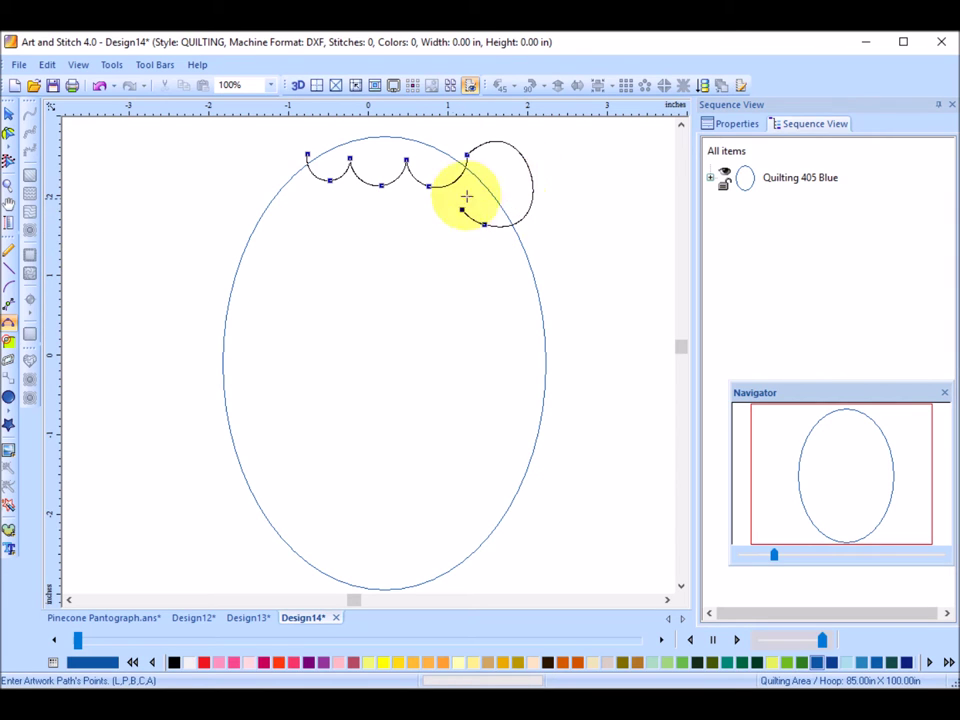
click(423, 242)
click(401, 208)
click(362, 255)
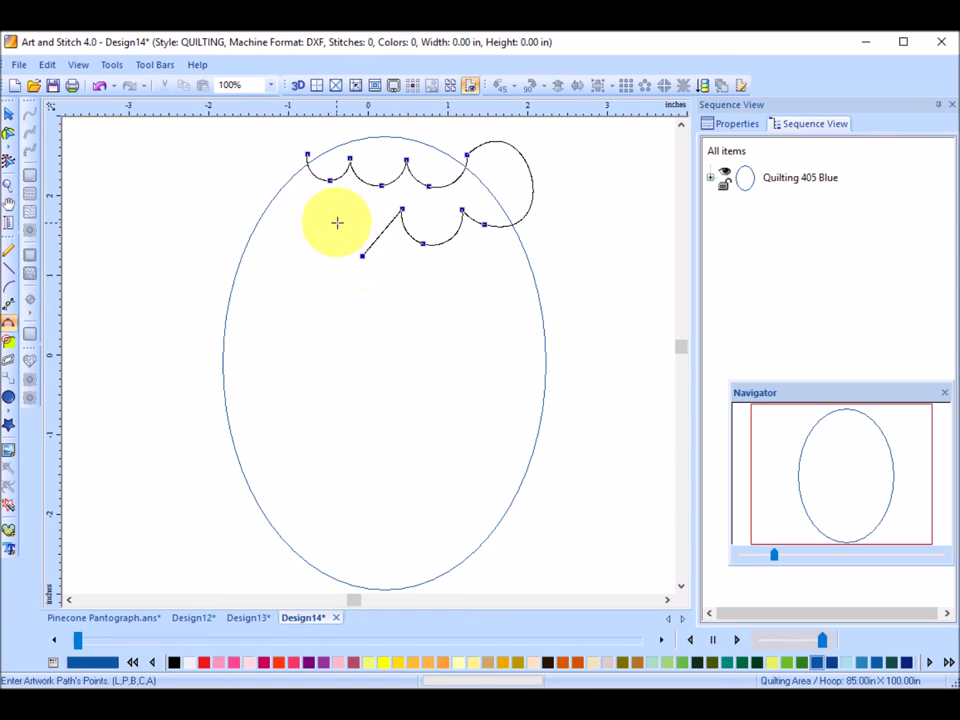
click(337, 221)
click(301, 238)
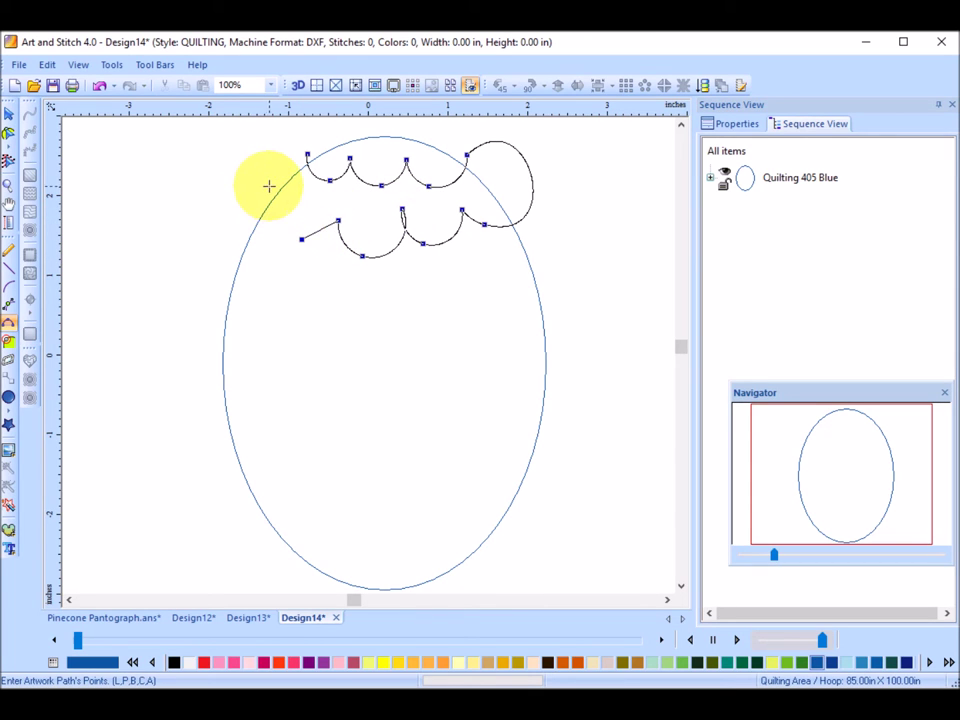
click(268, 186)
click(260, 283)
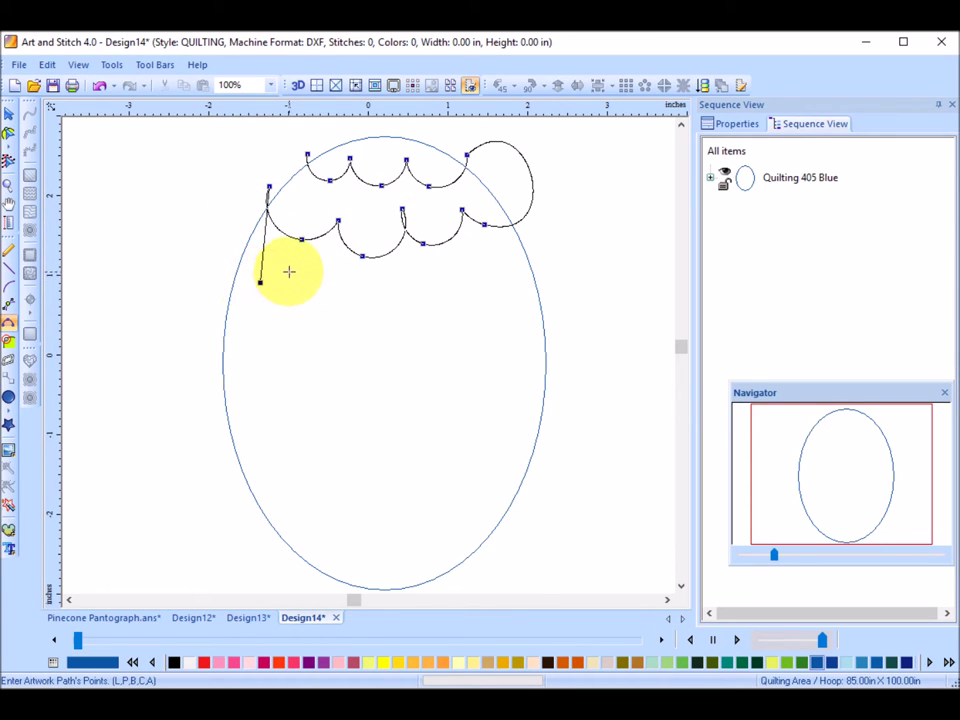
Draw the third scallop row rightward, ending in a loop bulging out on the right
click(289, 271)
click(323, 304)
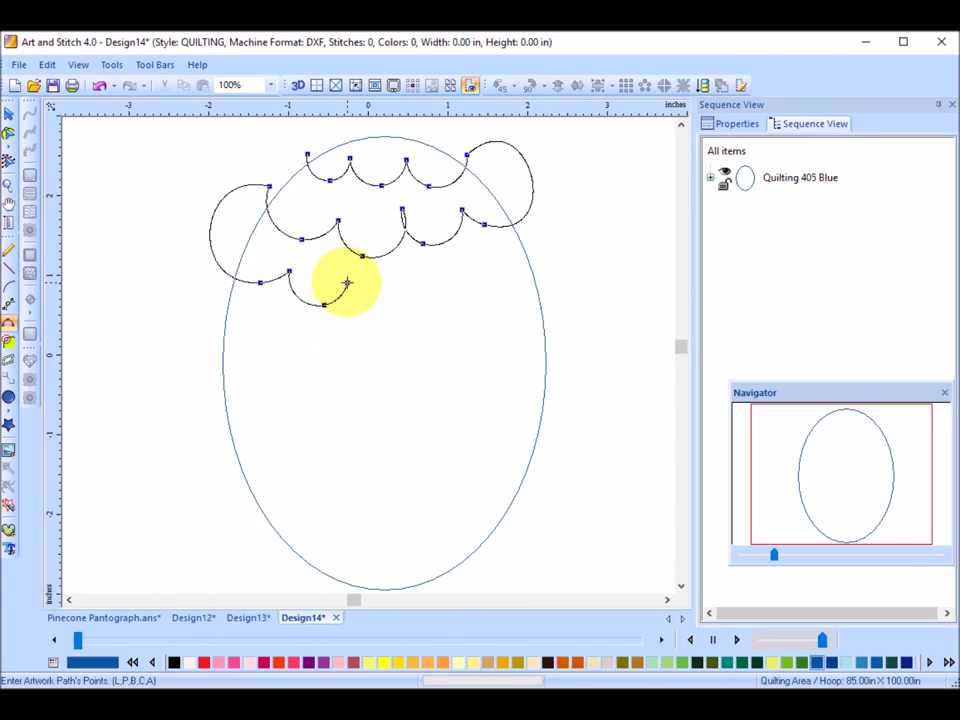
click(347, 283)
click(376, 316)
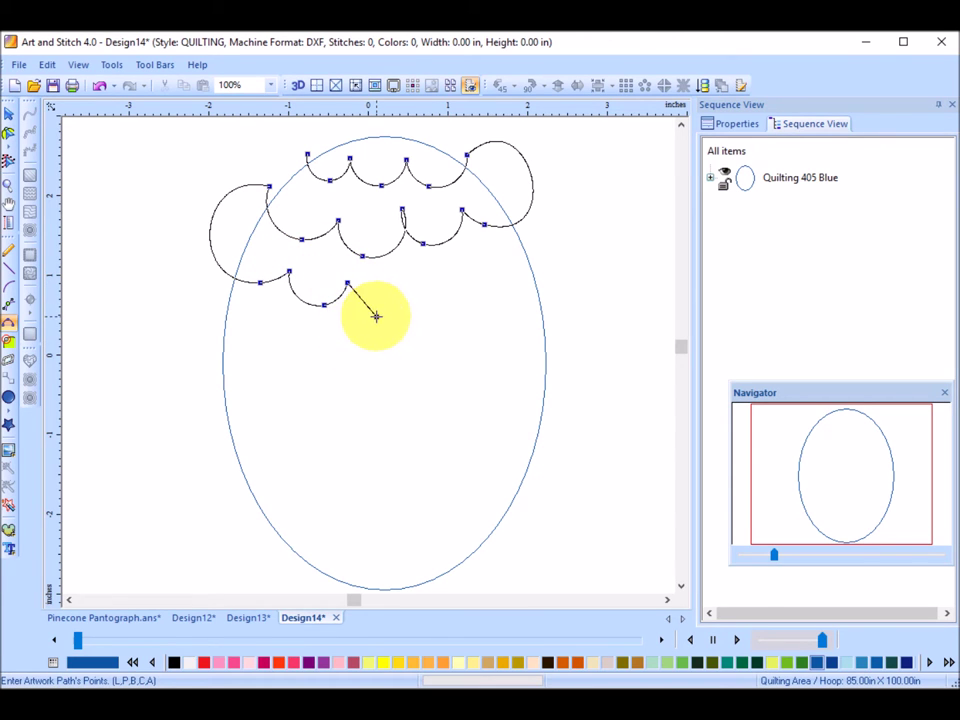
click(416, 284)
click(450, 313)
click(470, 270)
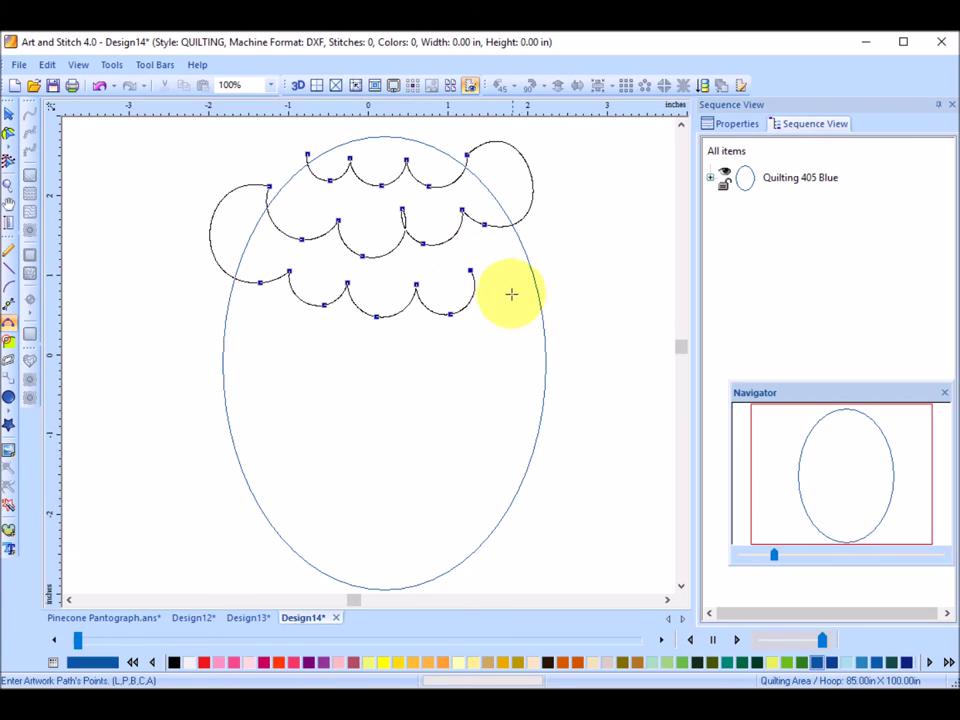
click(498, 285)
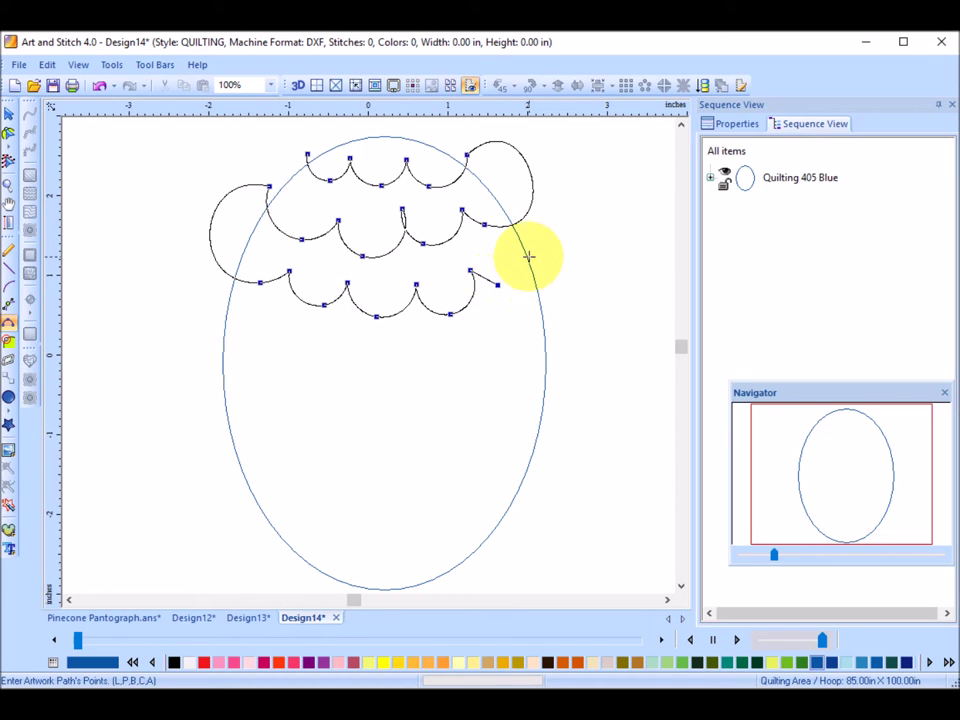
click(530, 247)
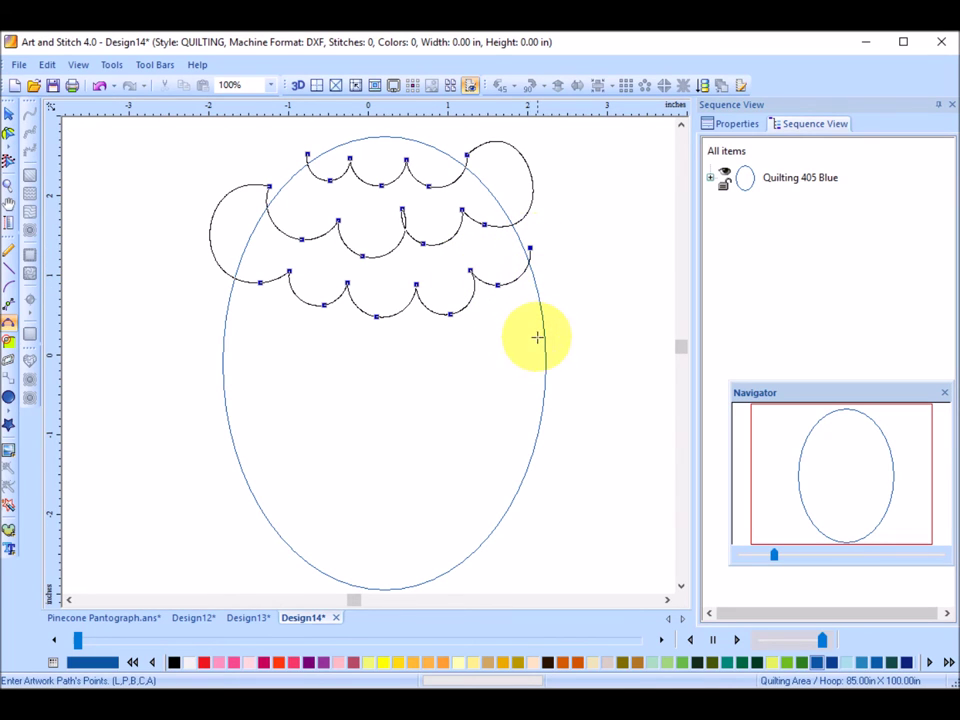
click(541, 328)
Draw the fourth scallop row leftward, ending in a loop bulging out on the left
click(508, 322)
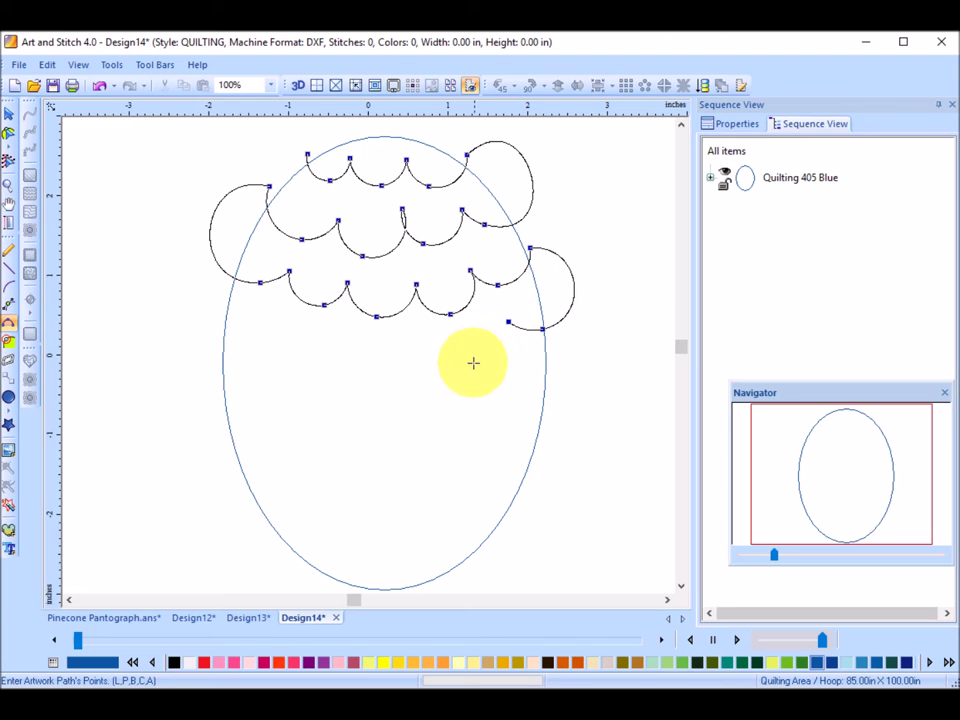
click(473, 362)
click(424, 345)
click(377, 388)
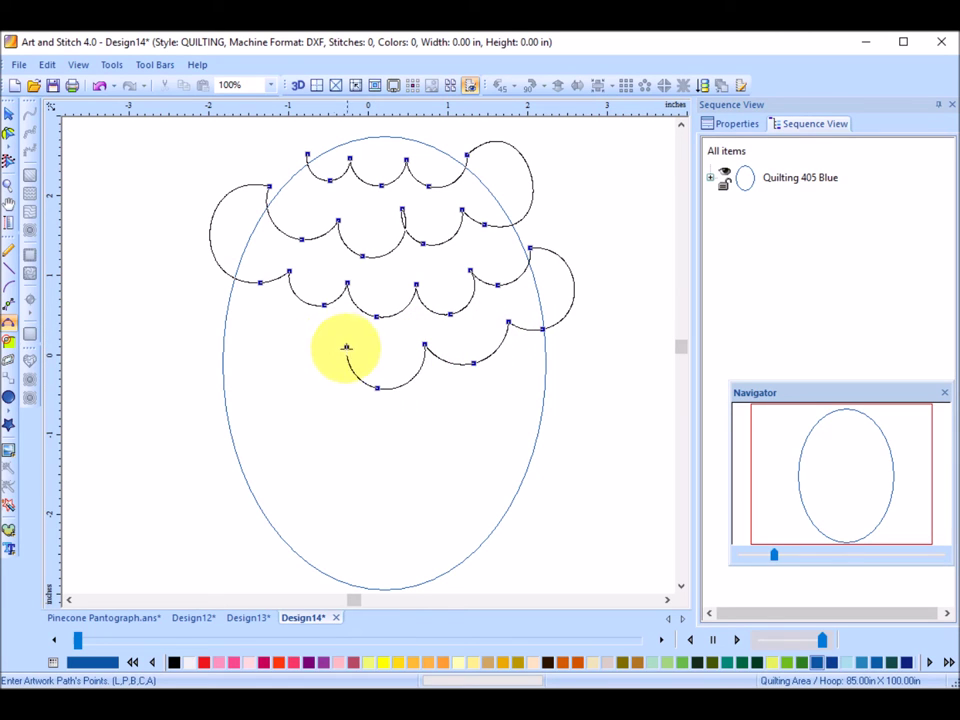
click(346, 348)
click(305, 380)
click(268, 326)
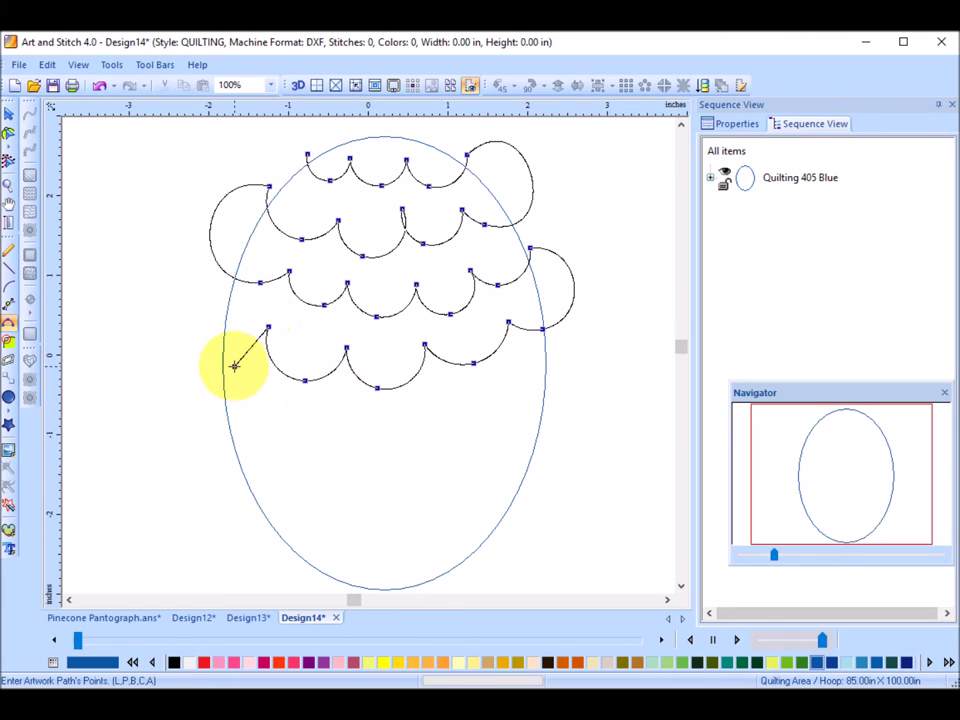
click(234, 366)
click(218, 328)
click(233, 450)
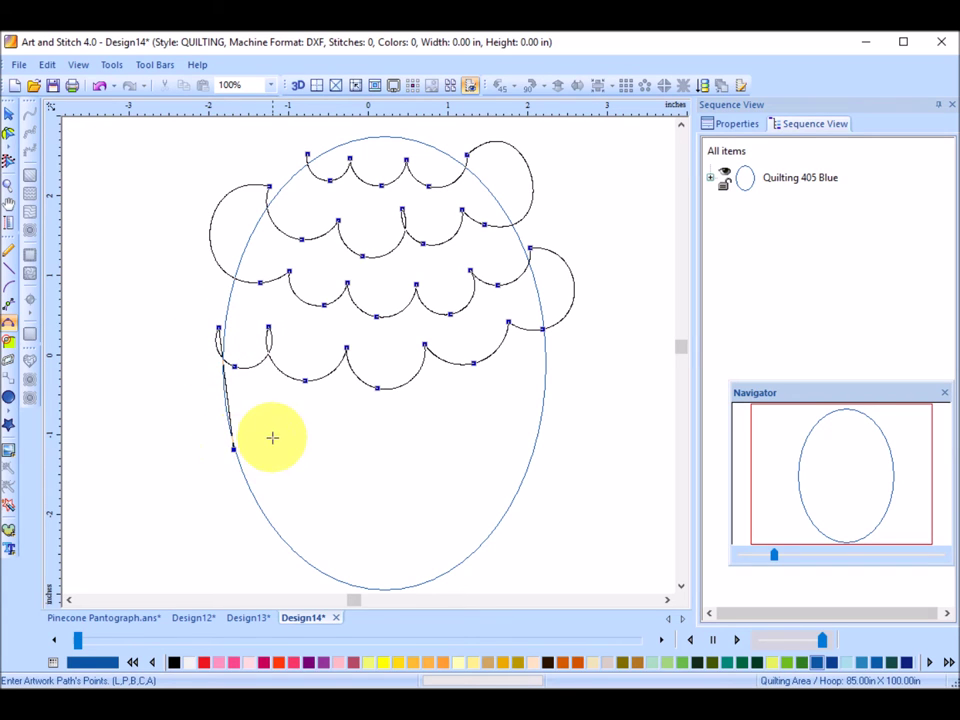
click(272, 438)
Draw the fifth scallop row rightward with a large loop on the right side
click(305, 457)
click(350, 422)
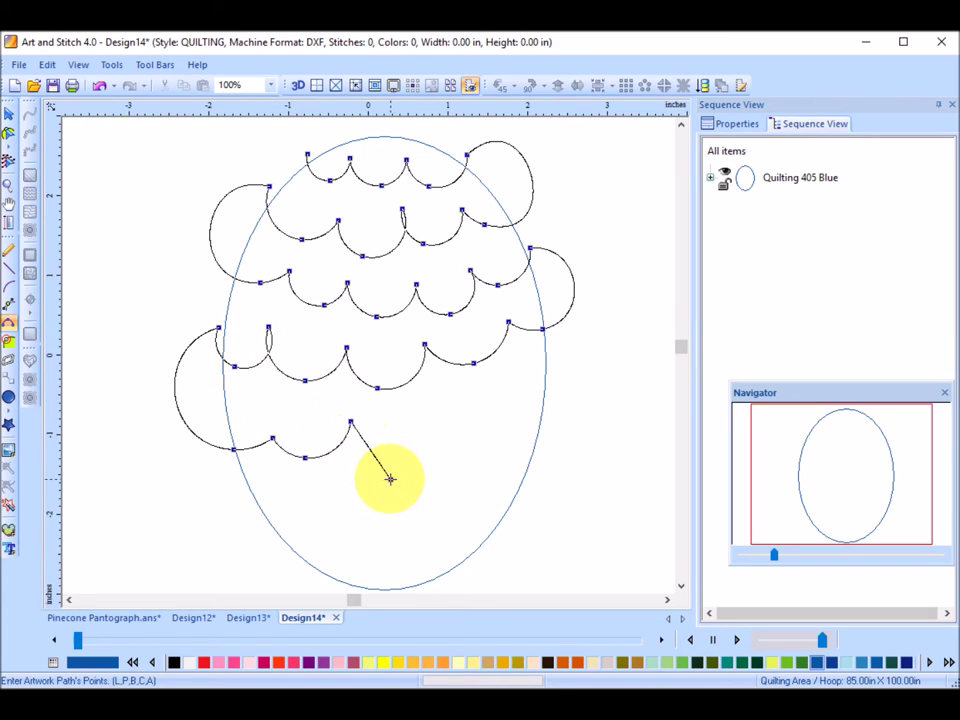
click(391, 479)
click(449, 422)
click(473, 465)
click(543, 394)
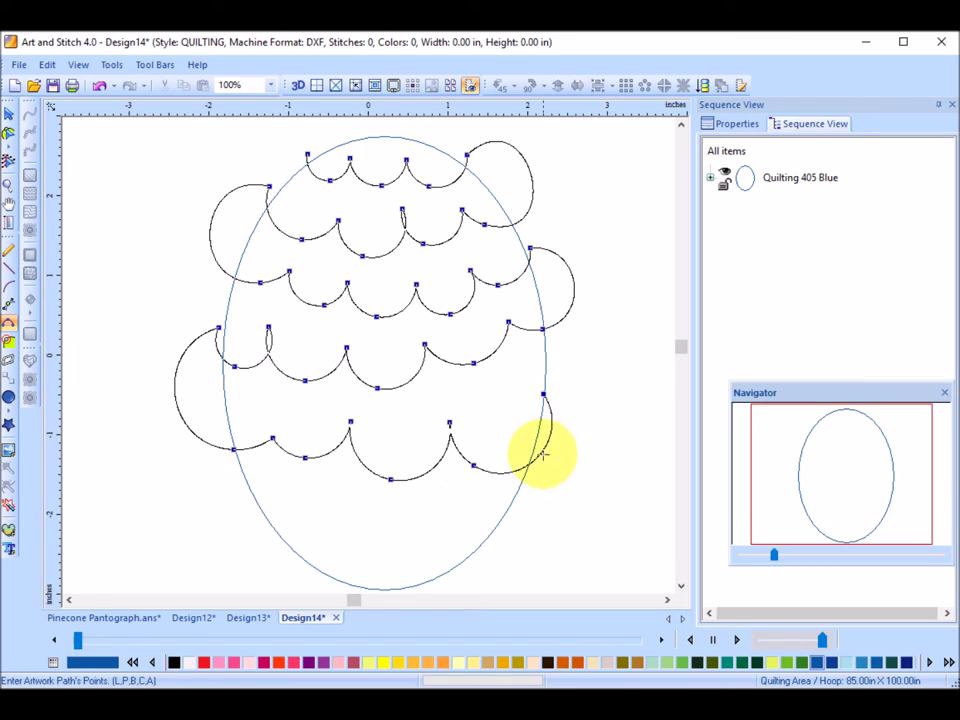
click(518, 524)
Draw the bottom scallop row leftward with a loop at the bottom left
click(484, 517)
click(407, 552)
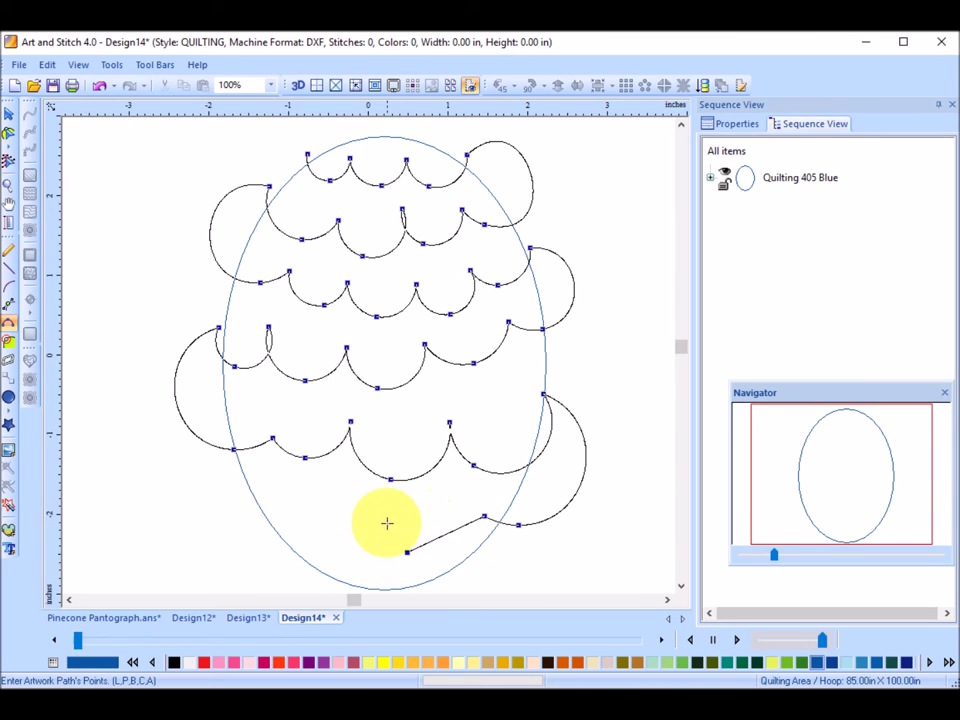
click(388, 521)
click(342, 547)
click(307, 509)
click(274, 536)
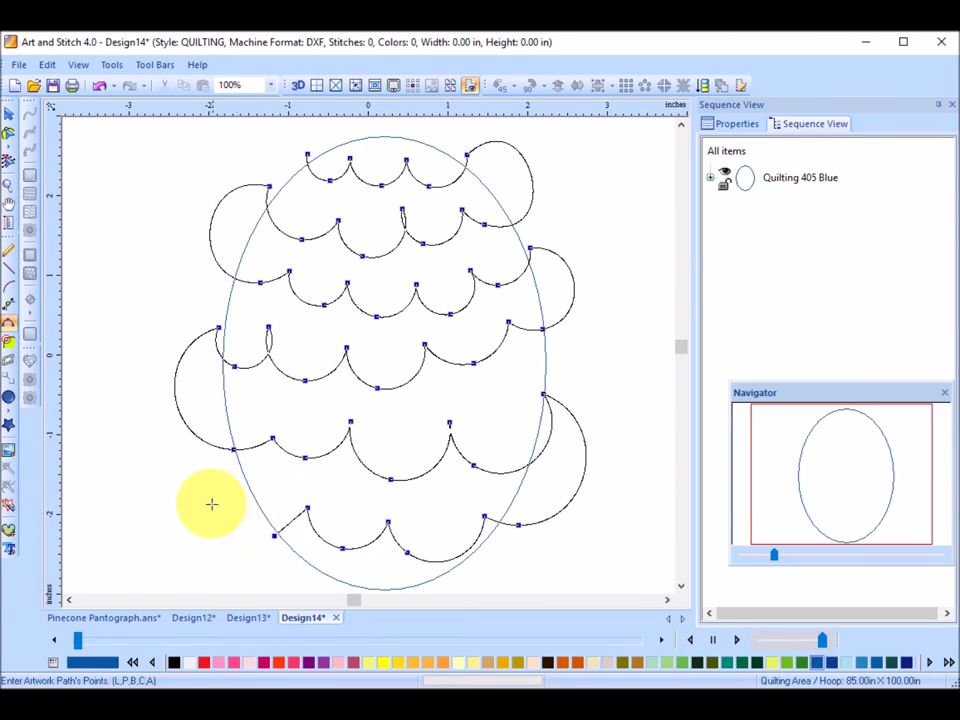
click(221, 494)
click(277, 590)
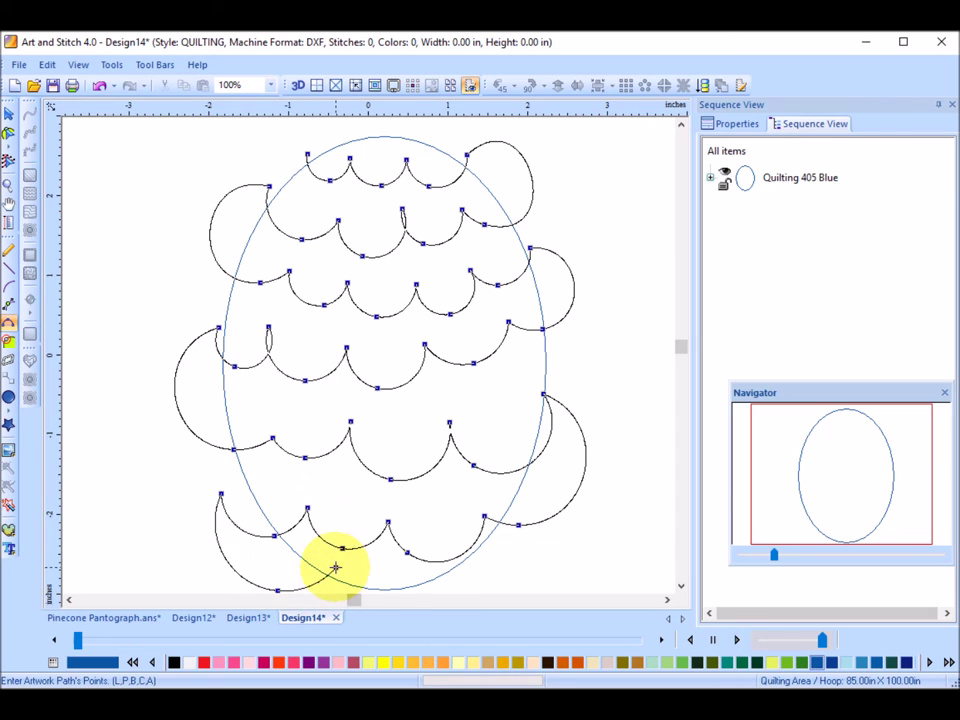
Add the final scallops along the oval's bottom tip
click(386, 600)
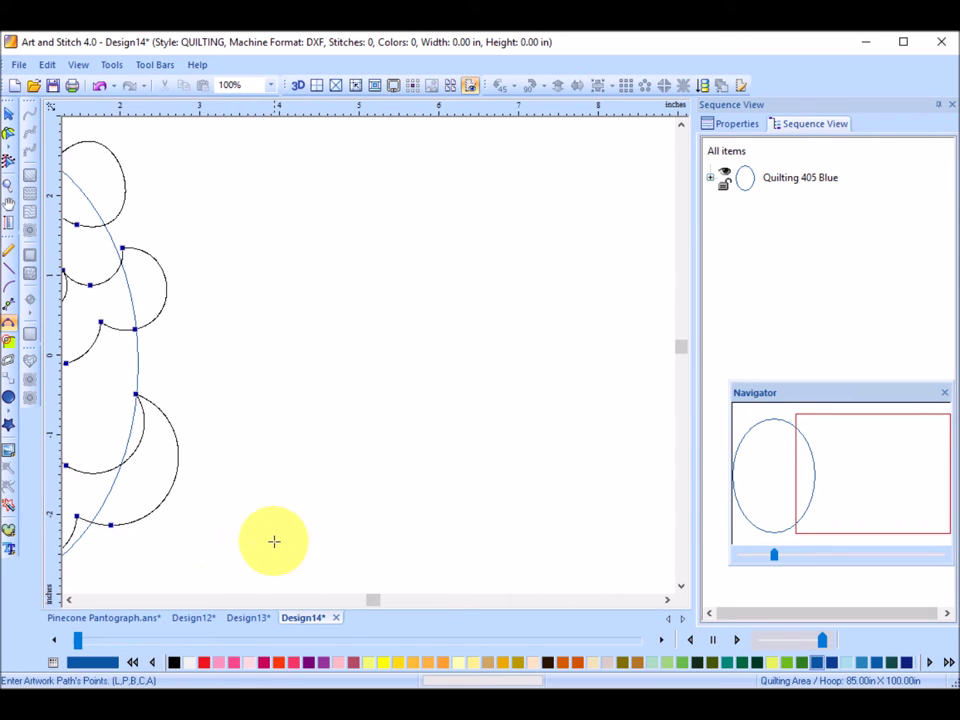
key(ctrl+0)
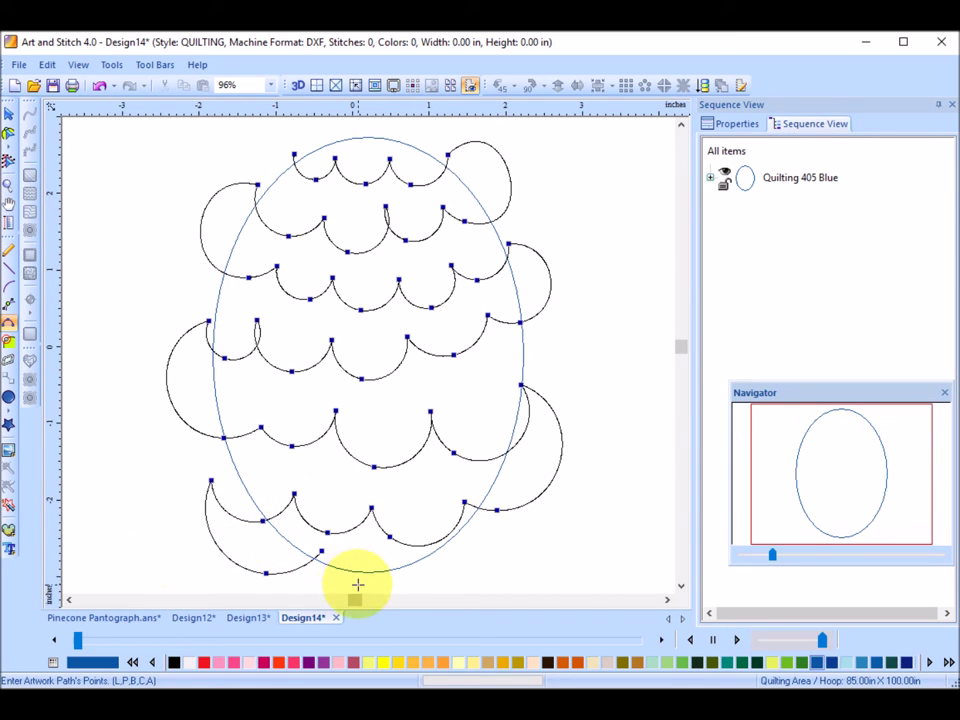
click(358, 584)
click(406, 564)
click(435, 580)
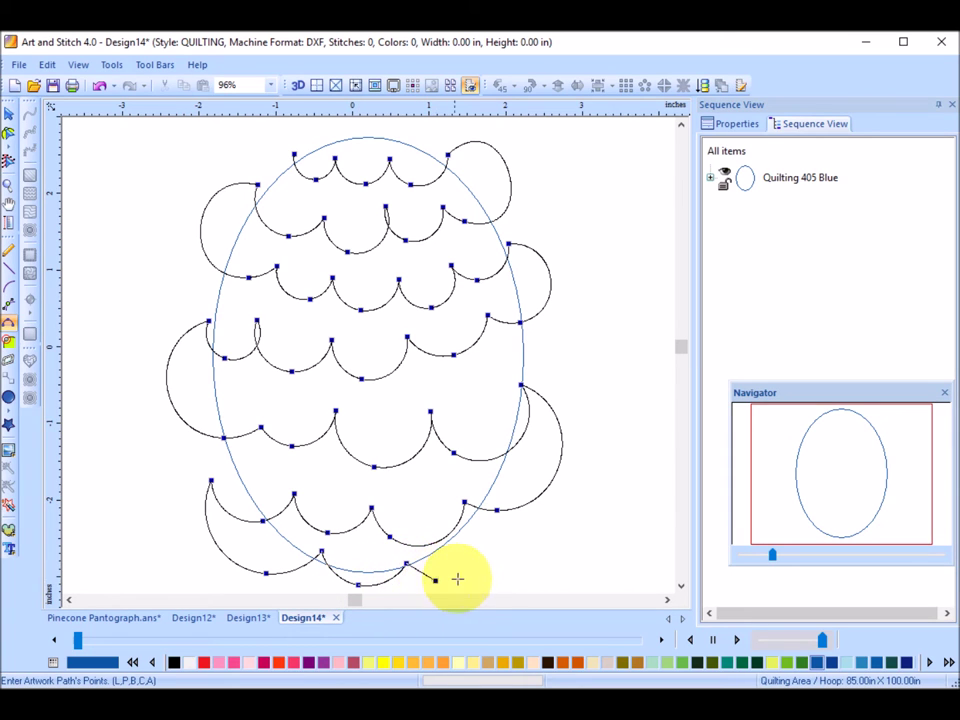
click(486, 556)
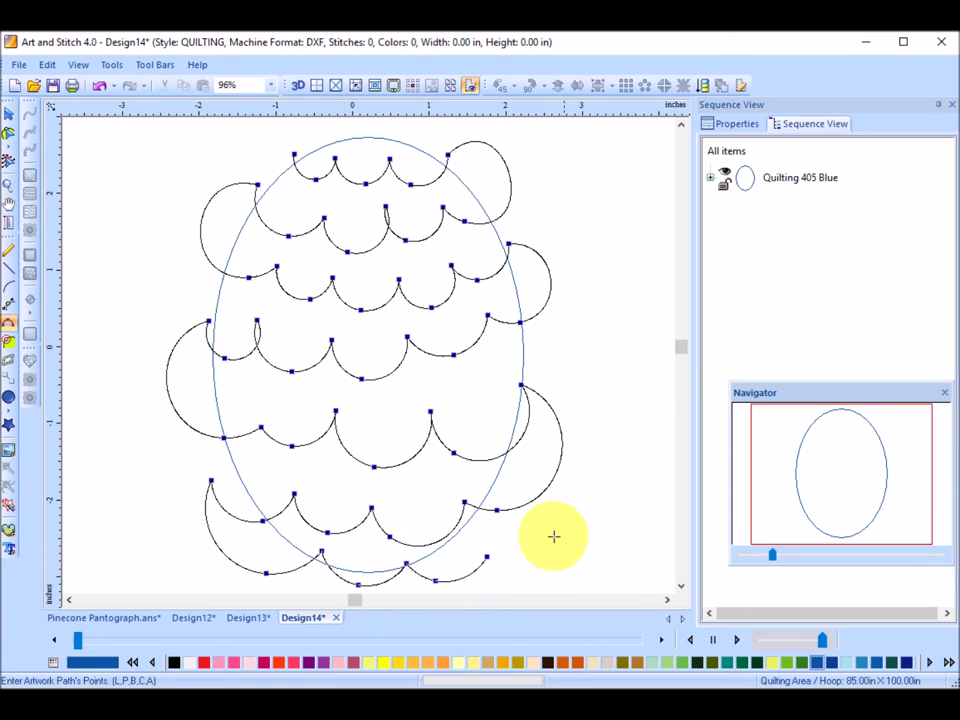
Finish the scallop path and reshape the top-right scallop arcs with Edit Outlines
click(8, 116)
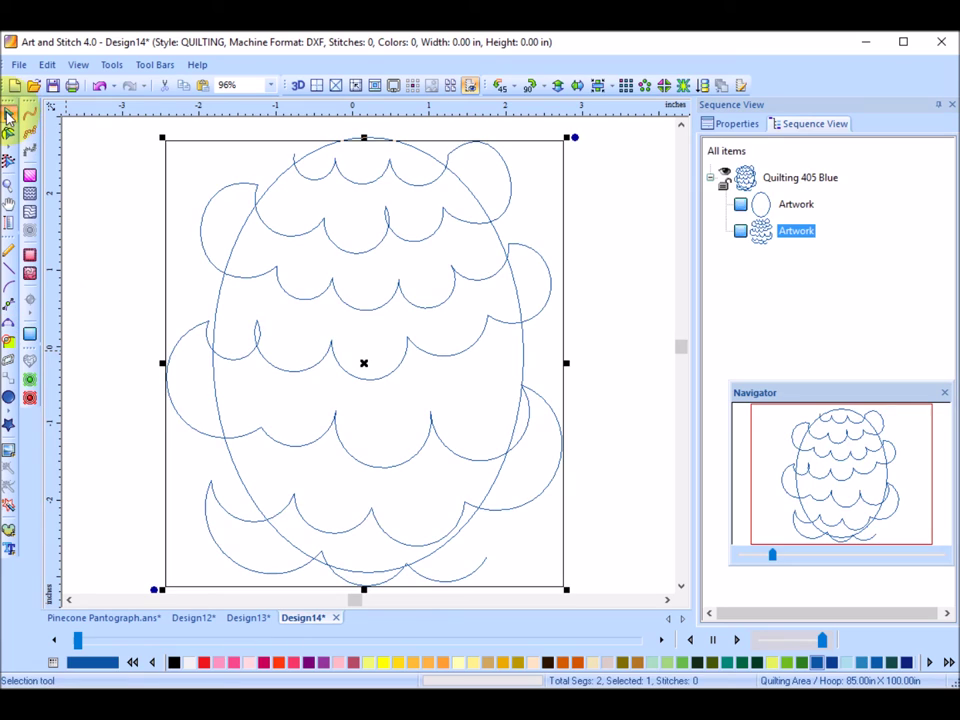
click(9, 137)
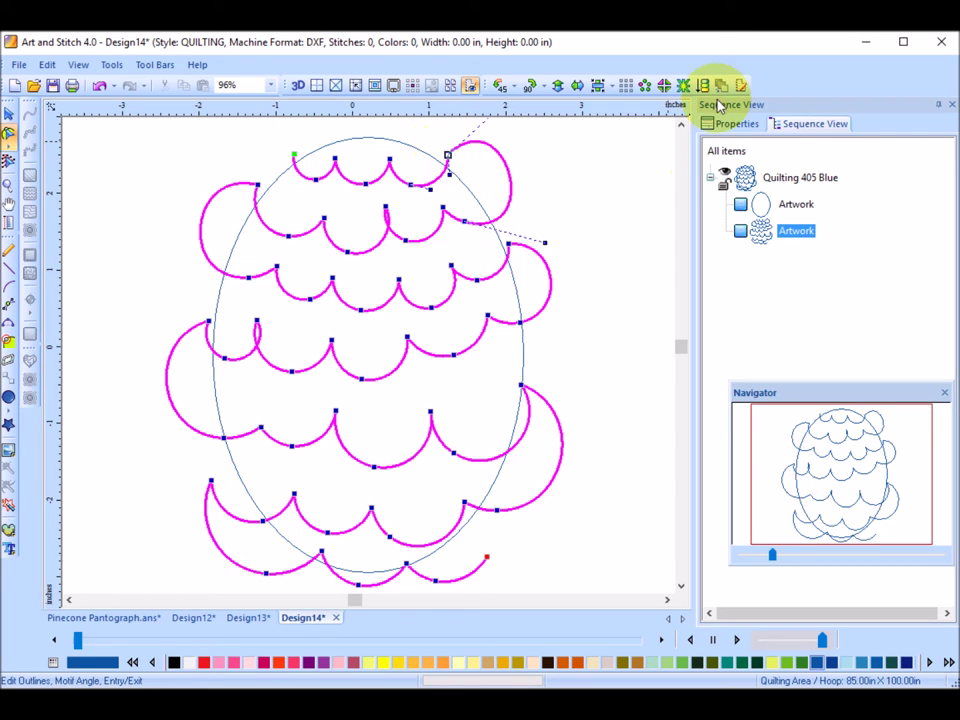
click(681, 123)
drag(510, 150, 540, 246)
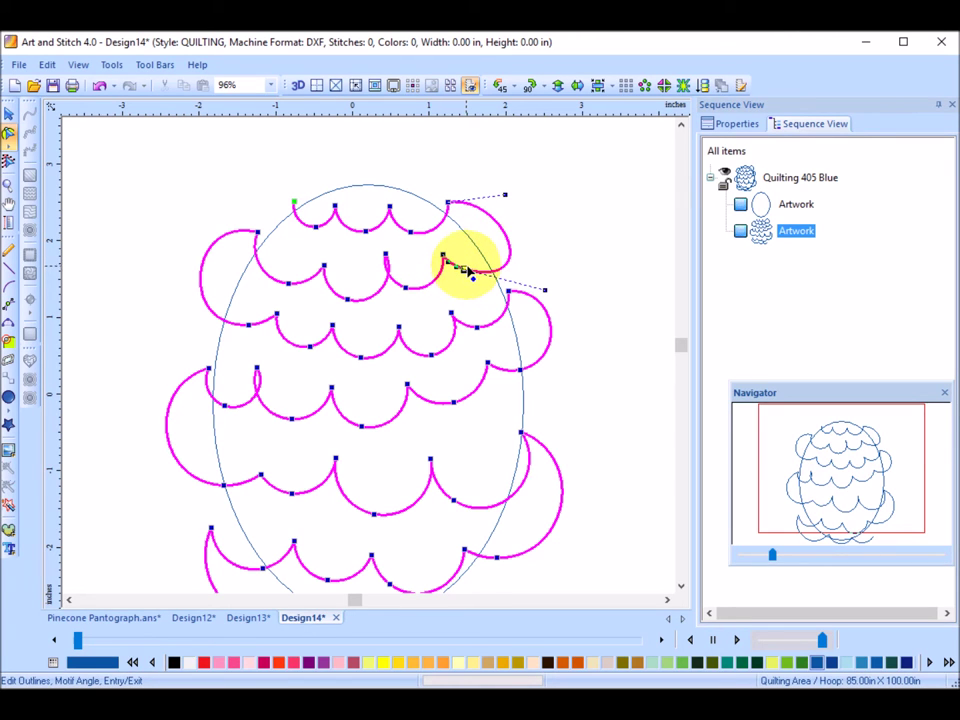
mouse_move(465, 270)
mouse_down()
mouse_move(443, 258)
mouse_move(514, 300)
mouse_up()
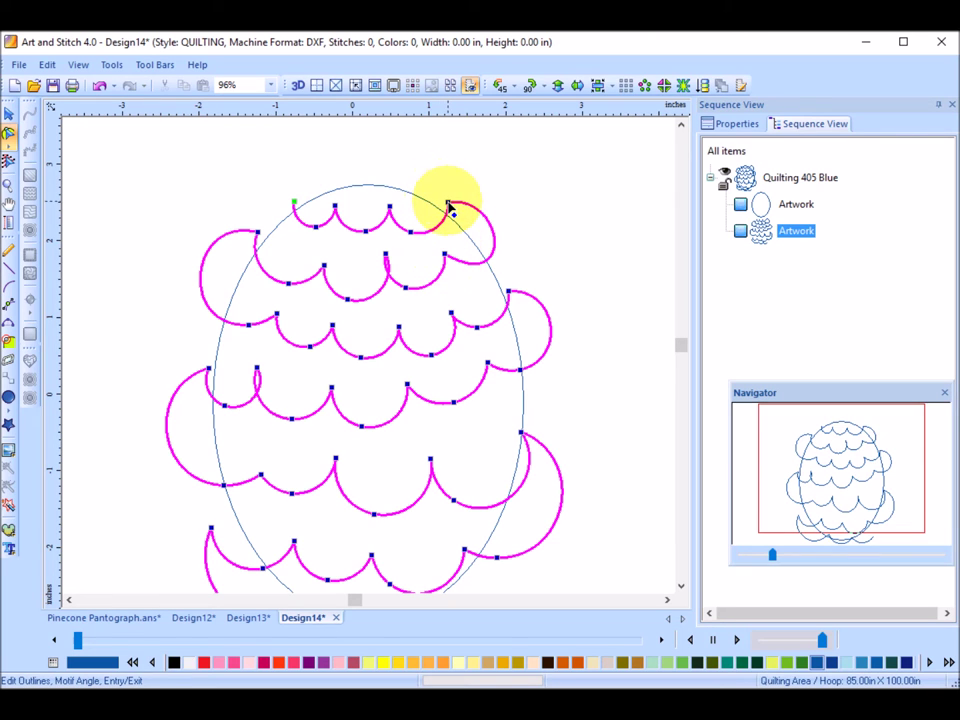
mouse_move(448, 201)
mouse_down()
mouse_move(509, 201)
mouse_move(491, 219)
mouse_up()
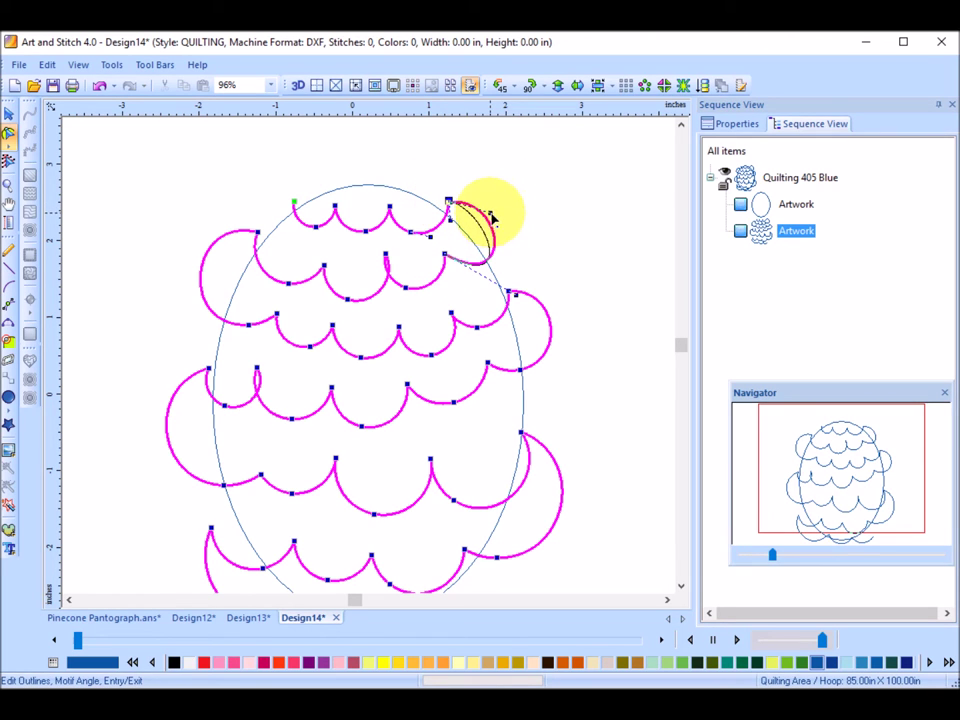
Reshape and deepen the second-row scallops on both sides
click(435, 258)
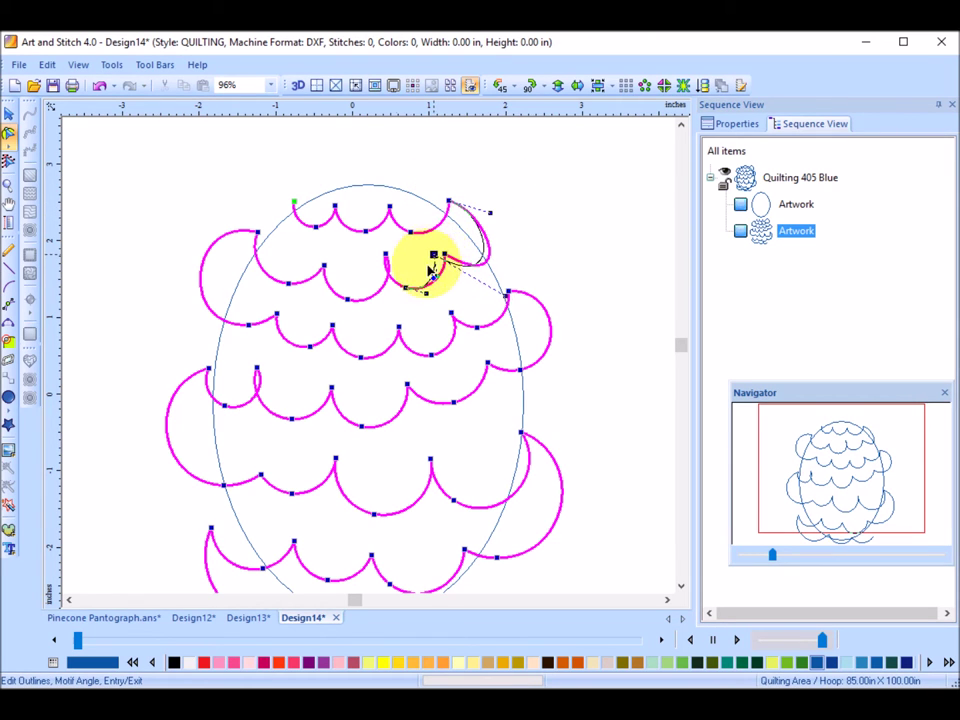
mouse_move(432, 268)
mouse_down()
mouse_move(407, 304)
mouse_move(408, 325)
mouse_up()
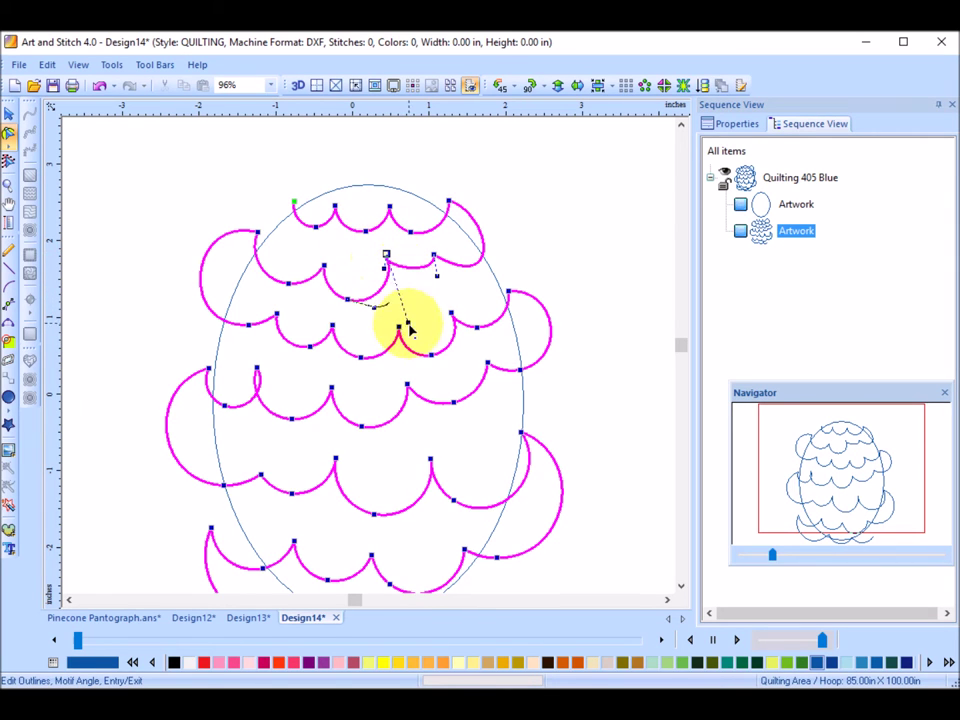
drag(408, 325, 407, 326)
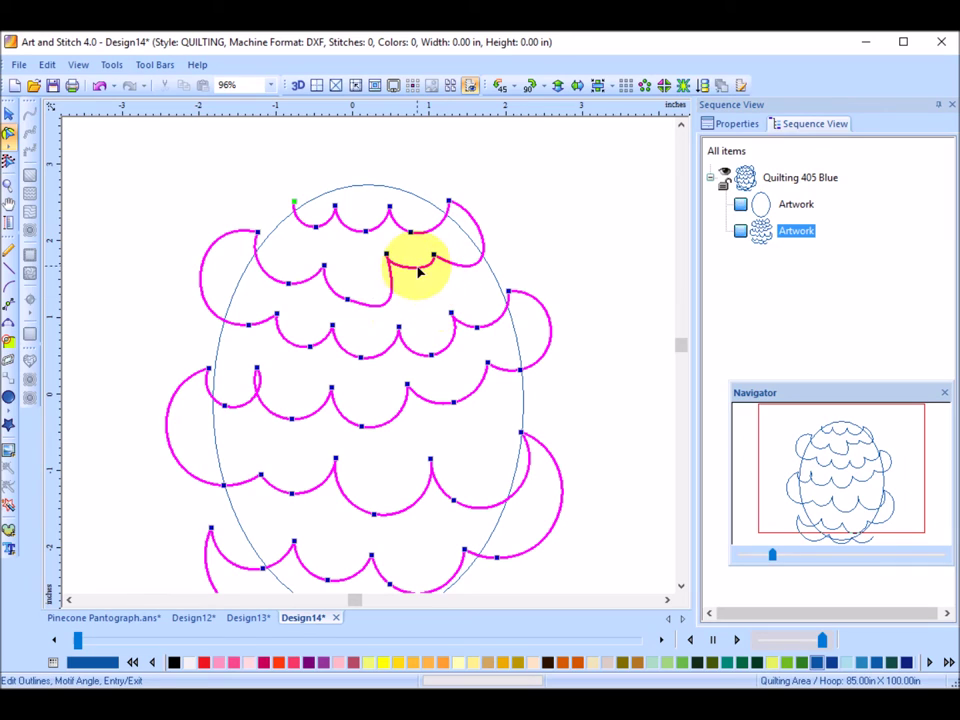
drag(435, 262, 437, 332)
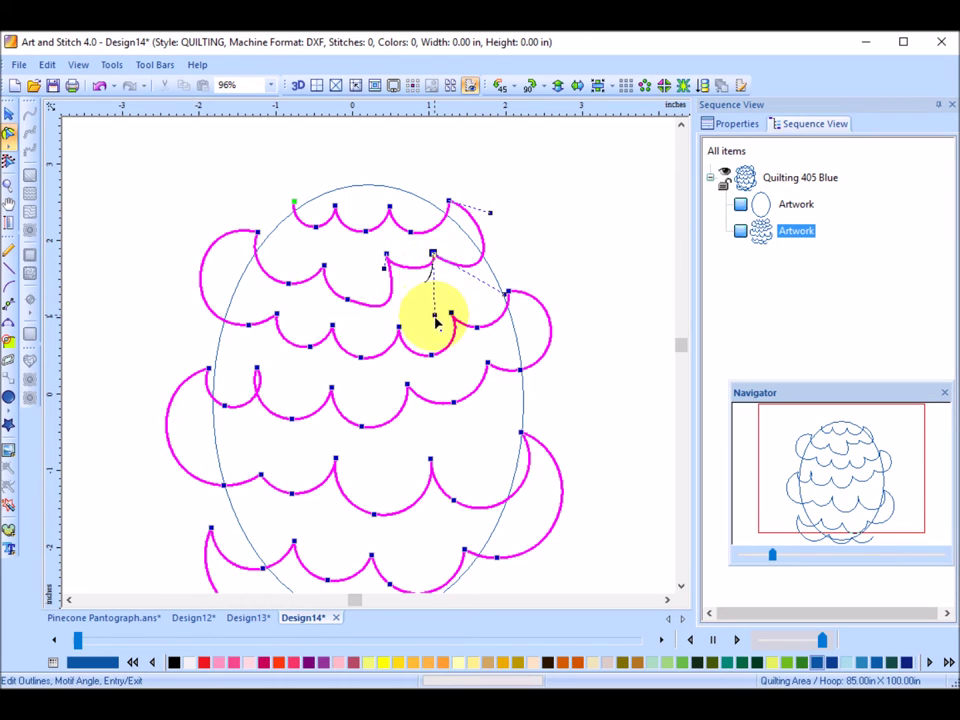
click(352, 310)
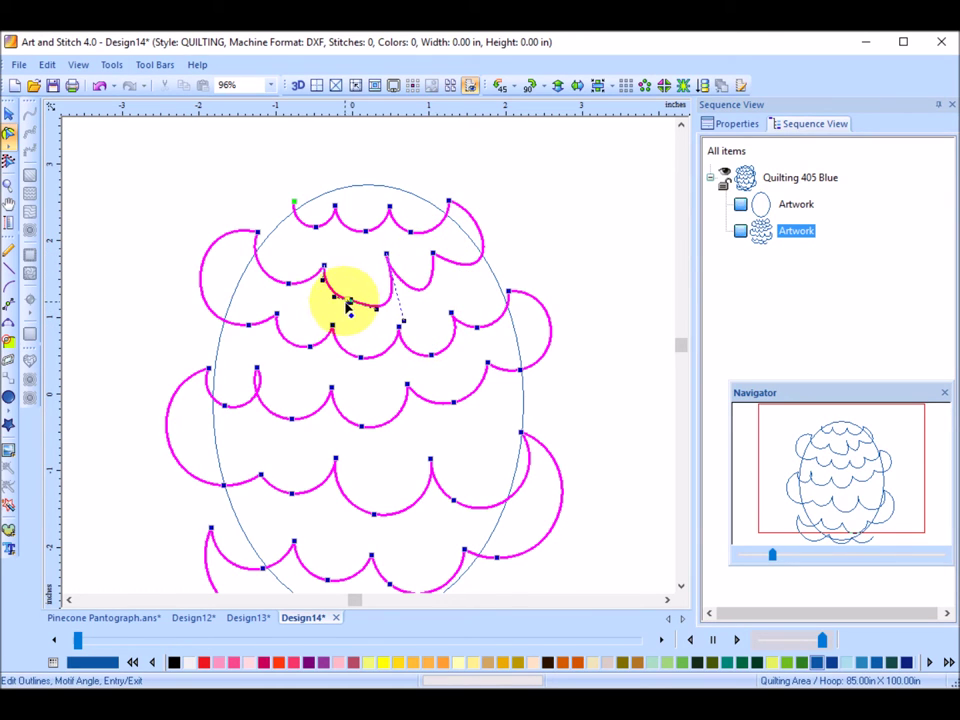
drag(348, 305, 322, 263)
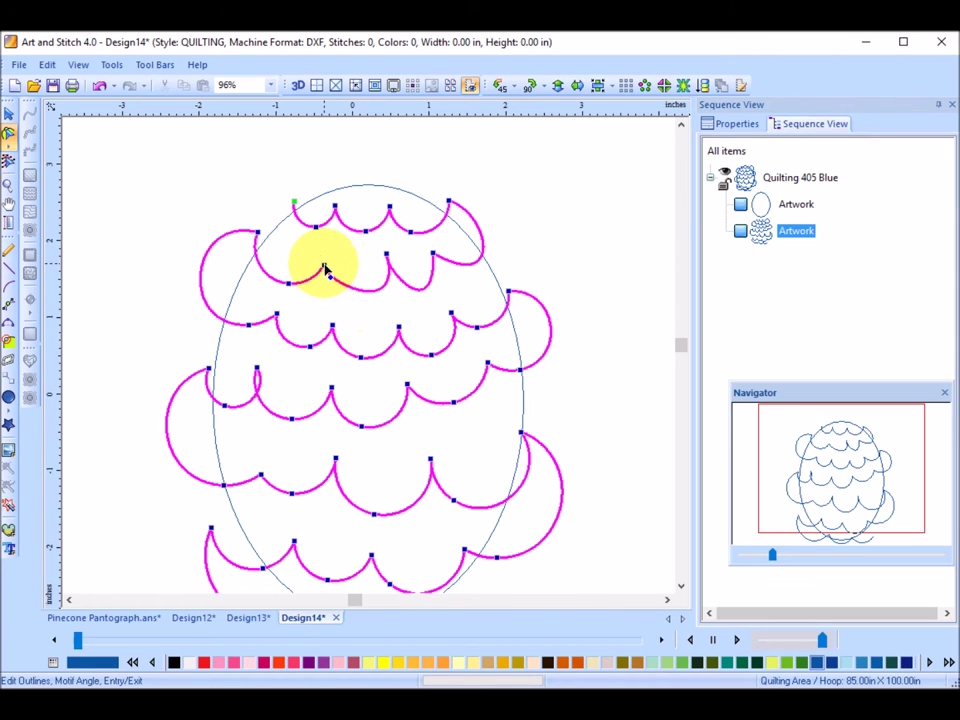
drag(322, 270, 322, 328)
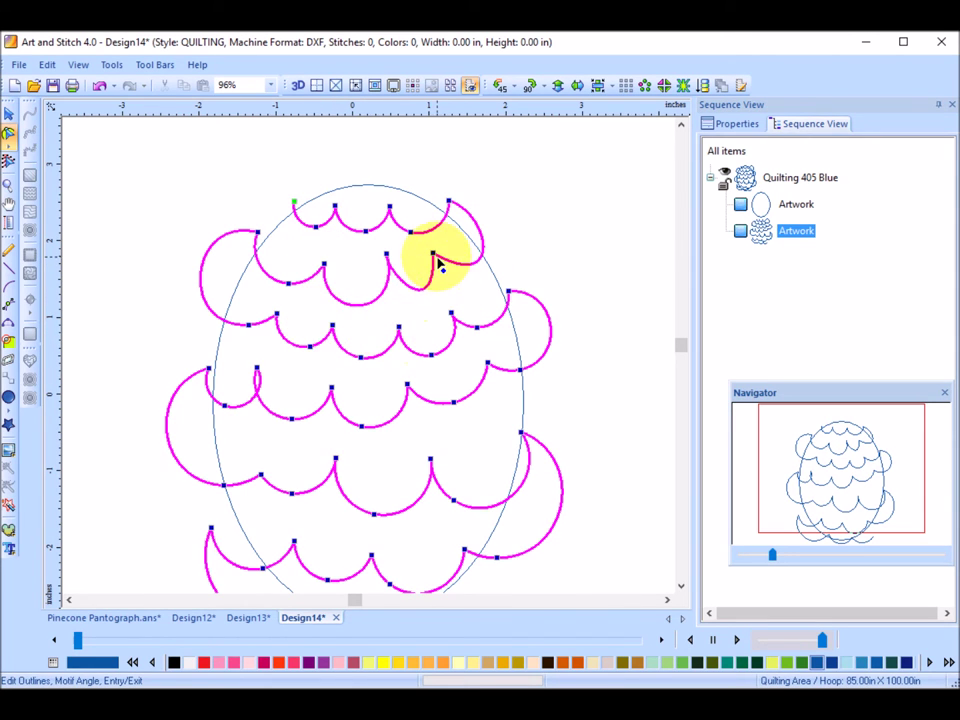
mouse_move(433, 254)
mouse_down()
mouse_move(451, 310)
mouse_move(388, 257)
mouse_up()
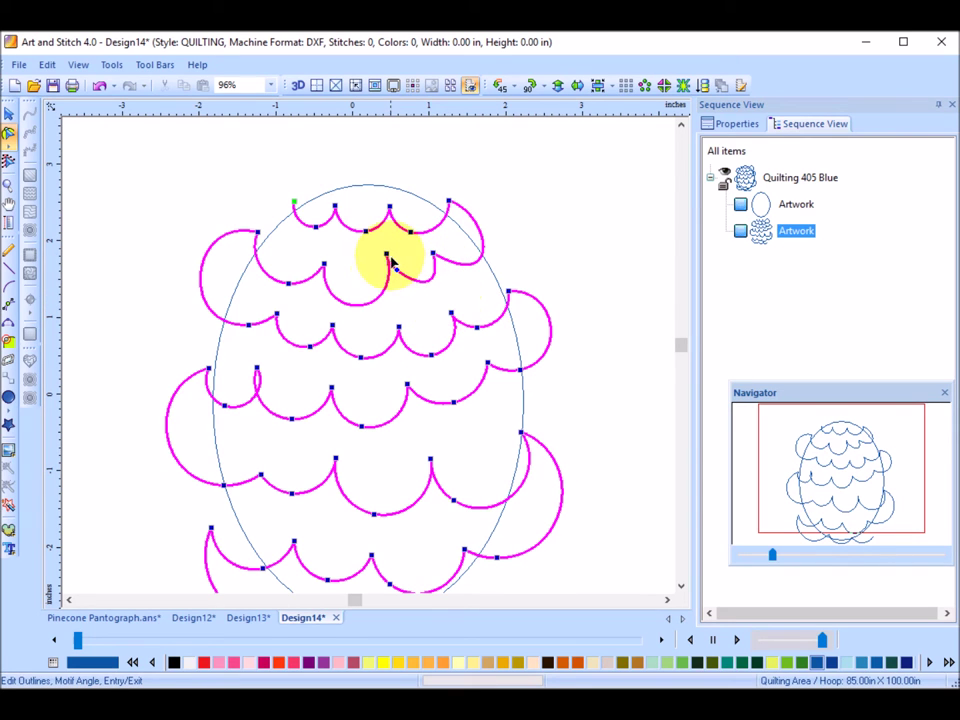
Reshape the left scallop and narrow the right lobe by deleting its lower node
click(287, 281)
drag(287, 284, 255, 233)
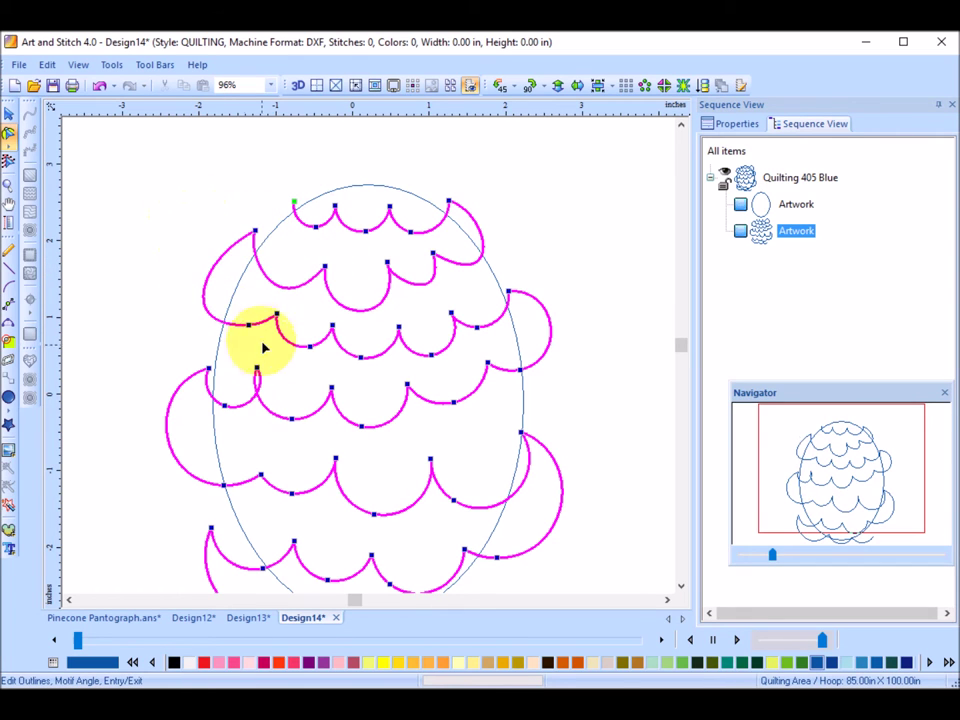
click(256, 234)
mouse_move(257, 338)
mouse_down()
mouse_move(224, 350)
mouse_move(231, 354)
mouse_up()
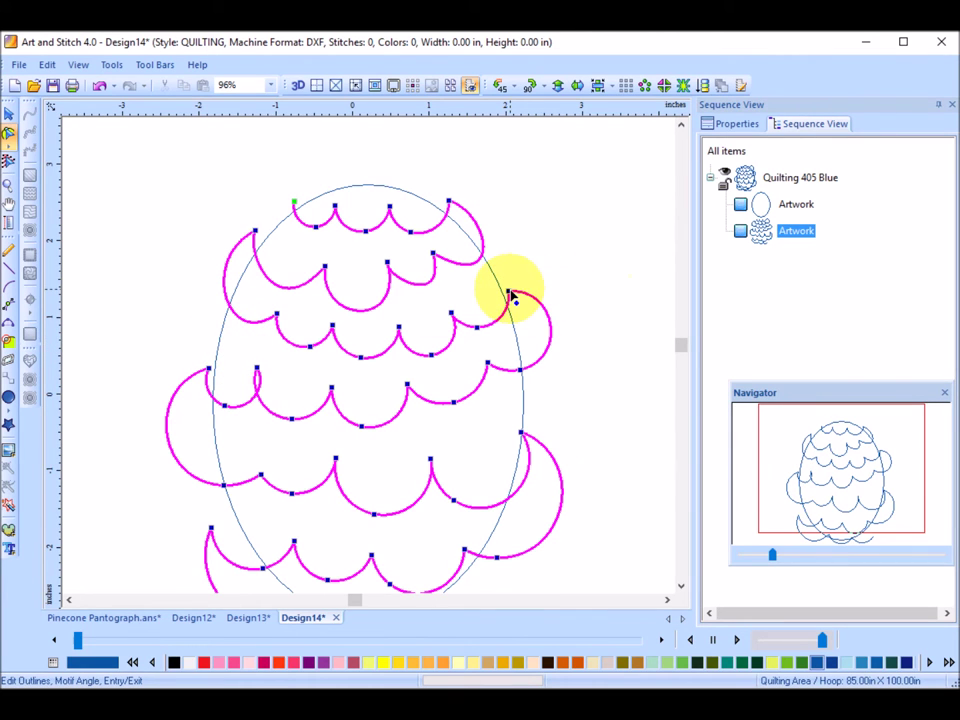
drag(510, 290, 502, 274)
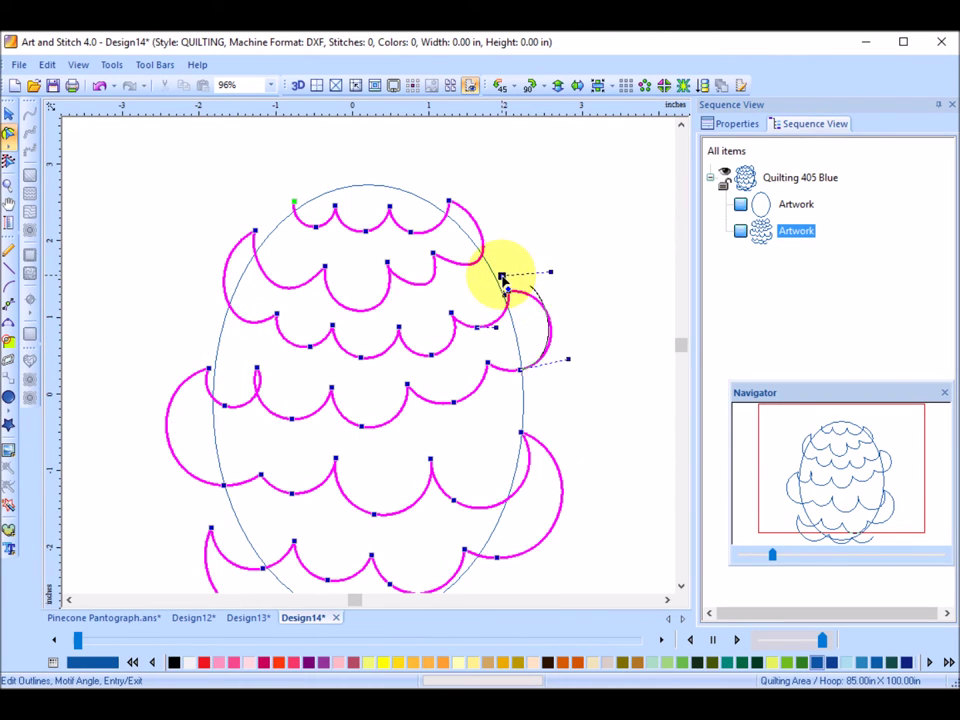
click(519, 369)
key(Delete)
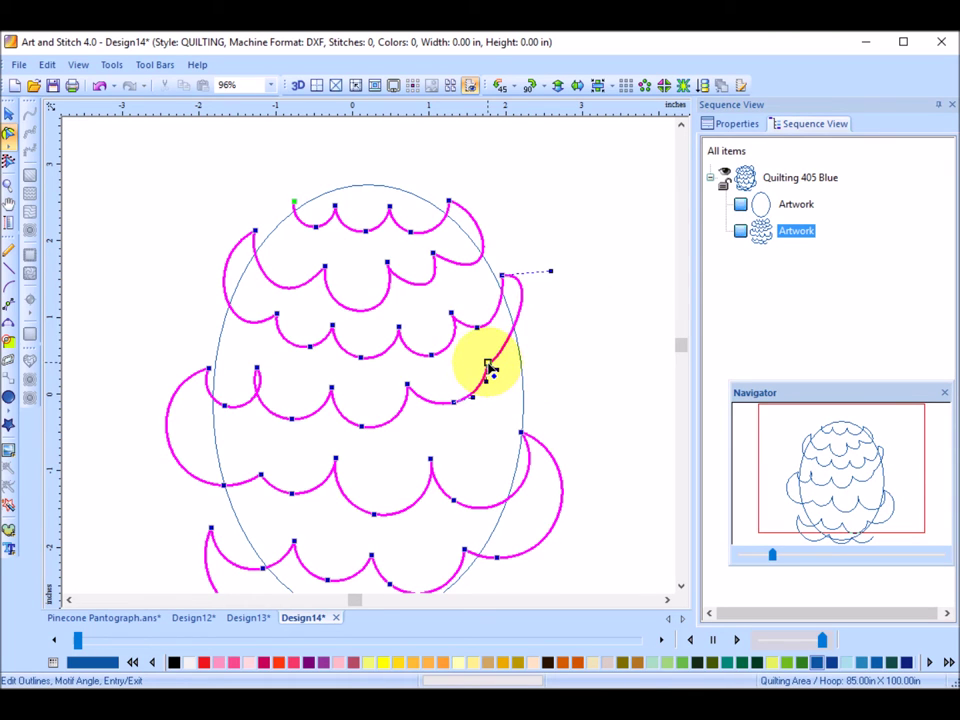
drag(488, 367, 553, 403)
click(485, 334)
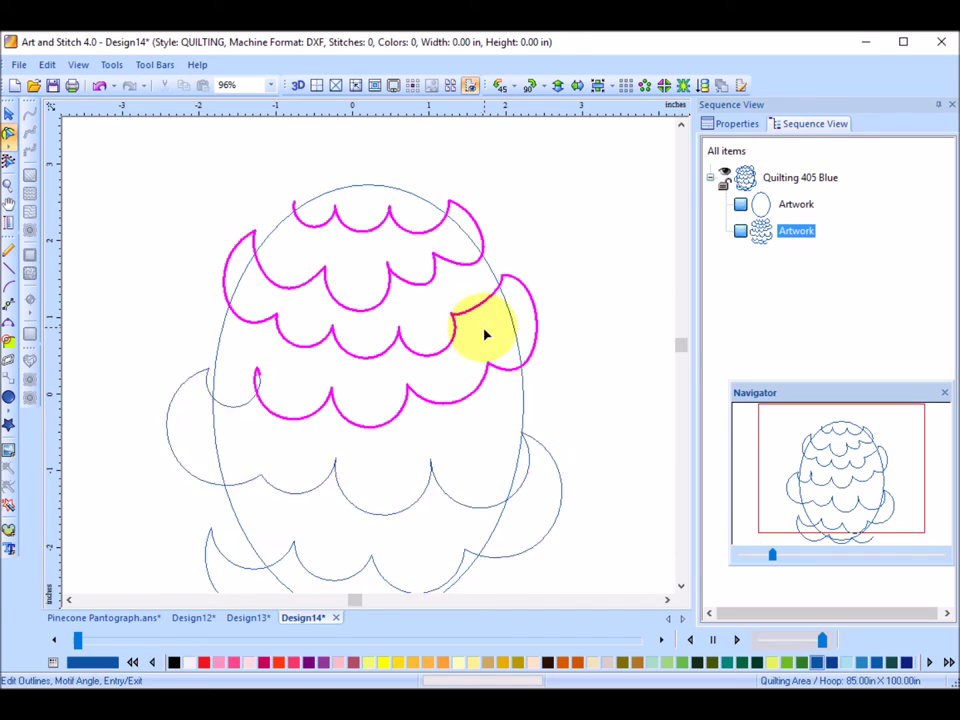
Form a sharp peak at the middle row's left end and reshape the left lobe
click(506, 300)
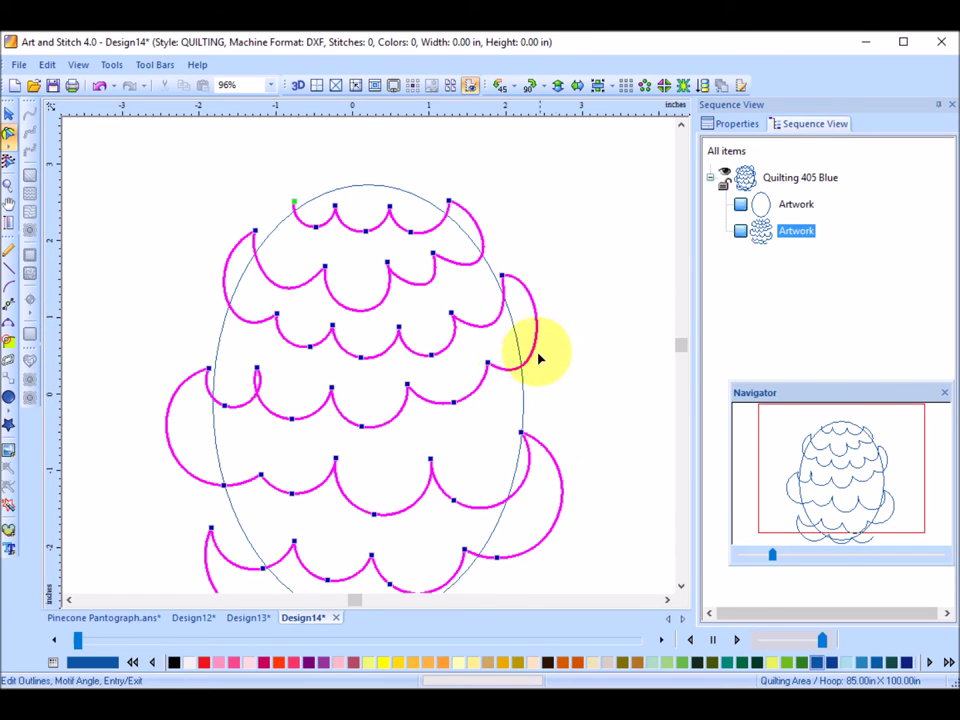
click(257, 372)
drag(250, 405, 257, 377)
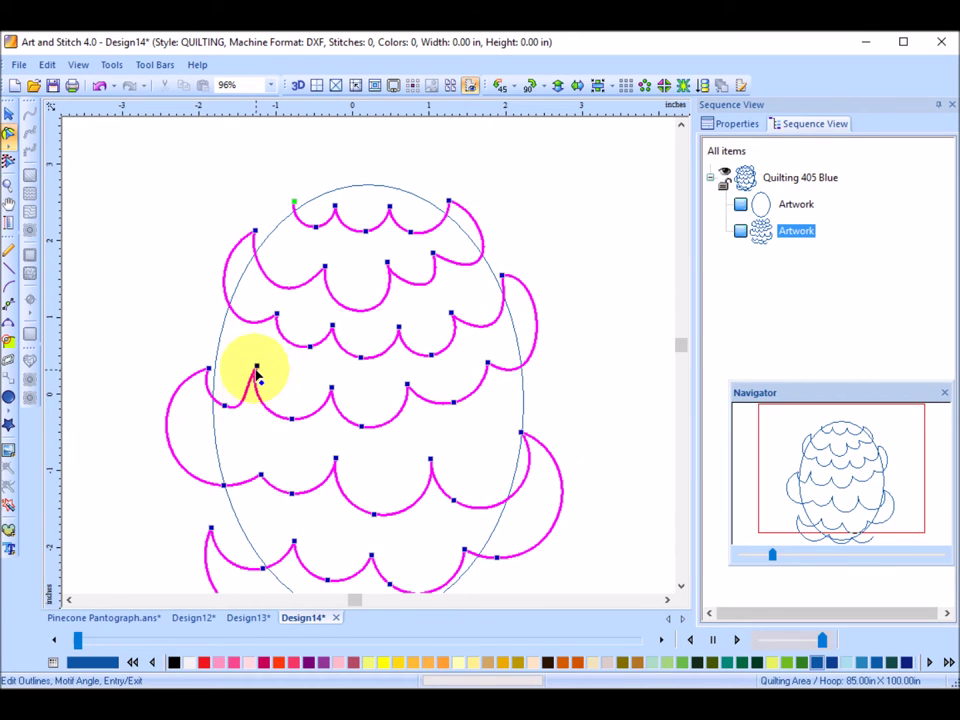
drag(209, 368, 221, 332)
click(225, 483)
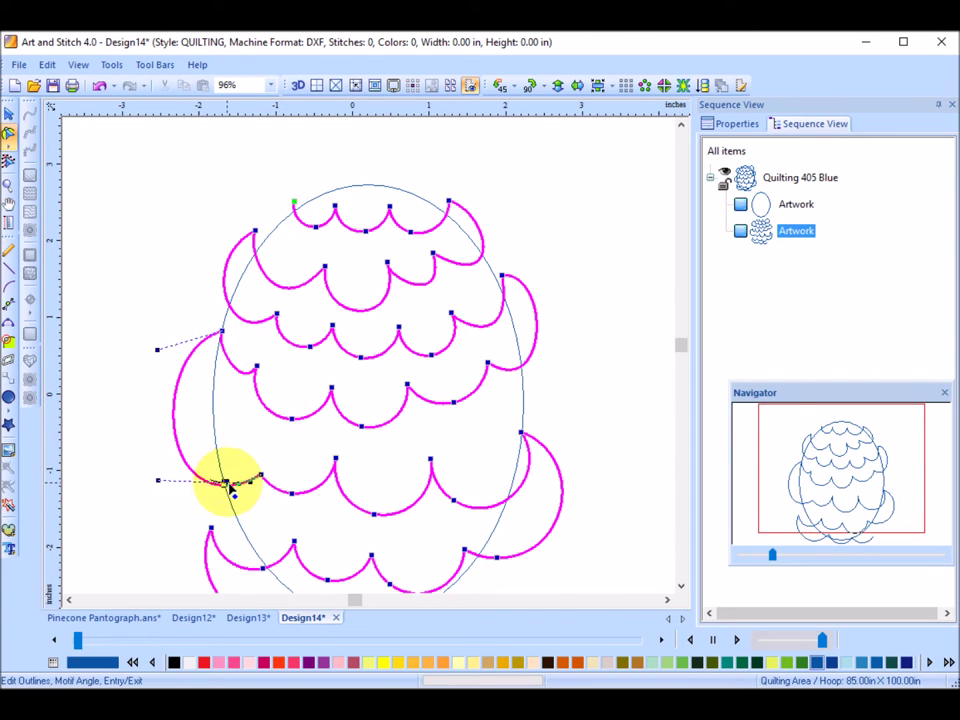
drag(228, 484, 249, 485)
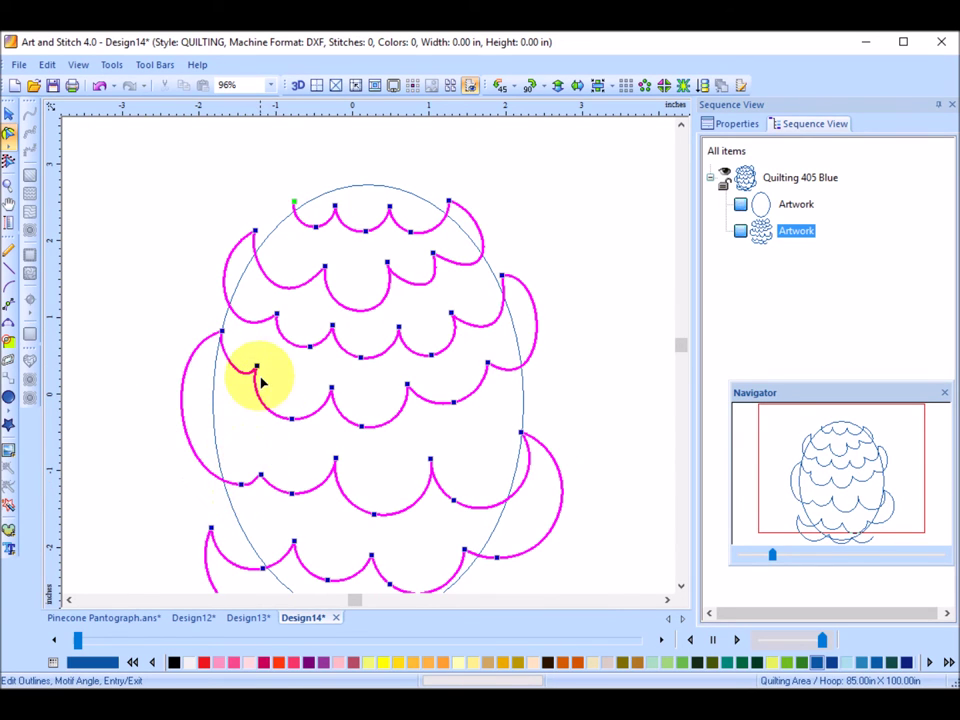
mouse_move(253, 369)
mouse_down()
mouse_move(220, 355)
mouse_move(200, 405)
mouse_up()
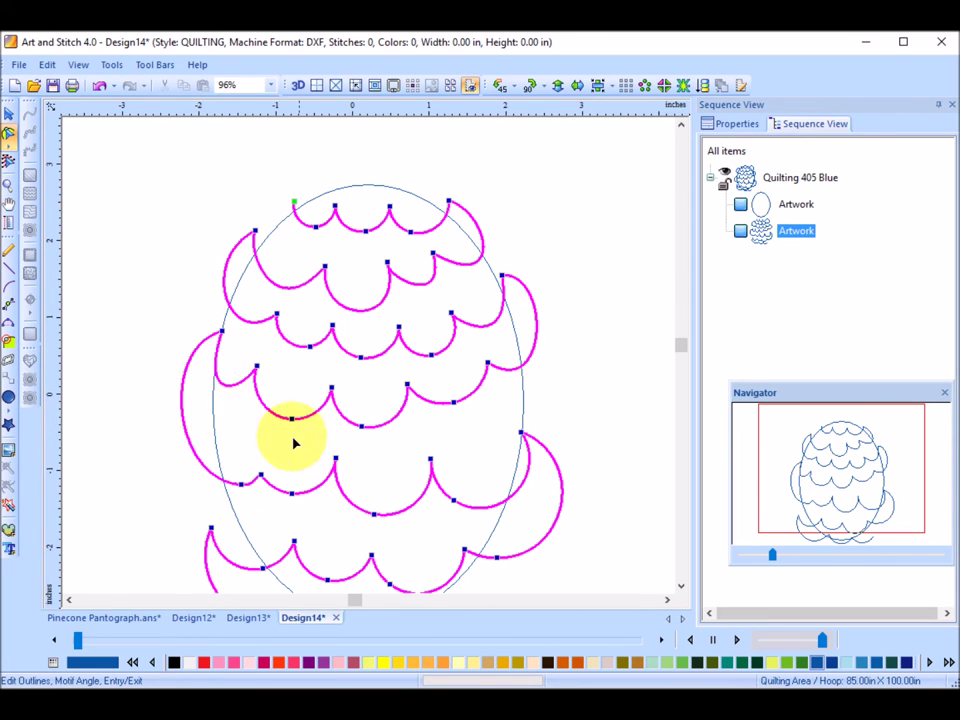
Round the left lobe and delete the lower-row dip node for a smooth scallop
click(257, 372)
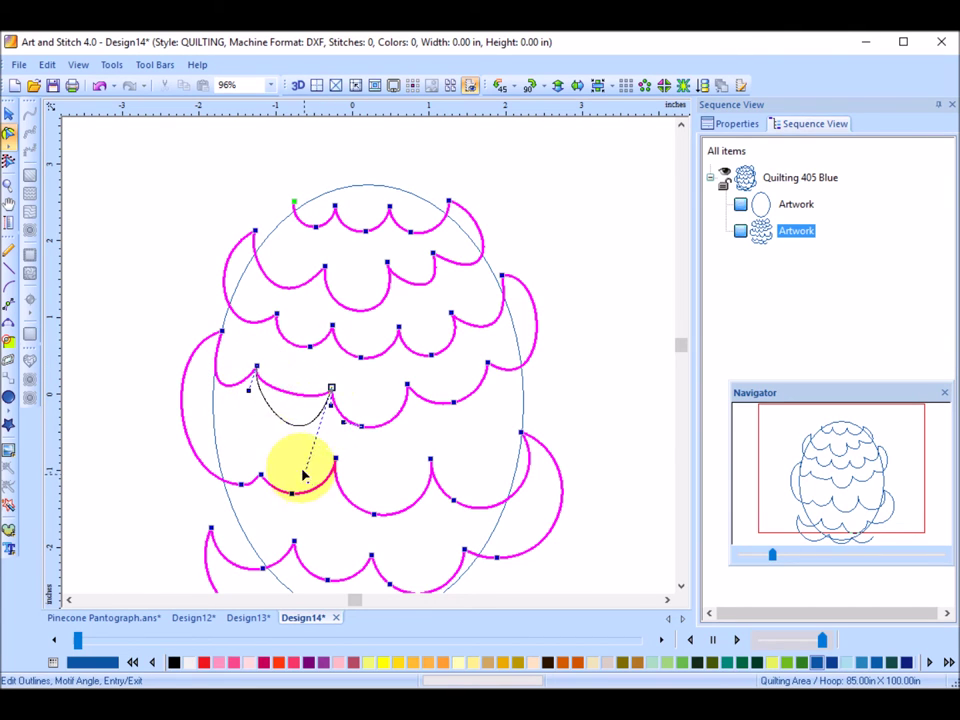
drag(305, 476, 300, 470)
drag(257, 398, 236, 426)
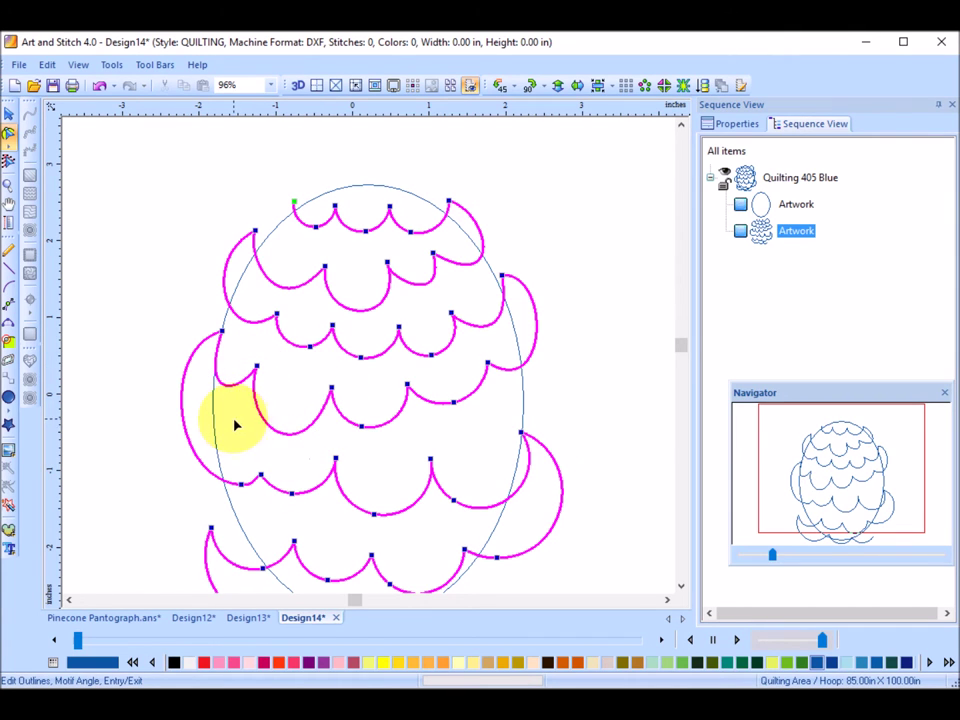
click(242, 486)
drag(246, 489, 258, 476)
drag(171, 482, 203, 507)
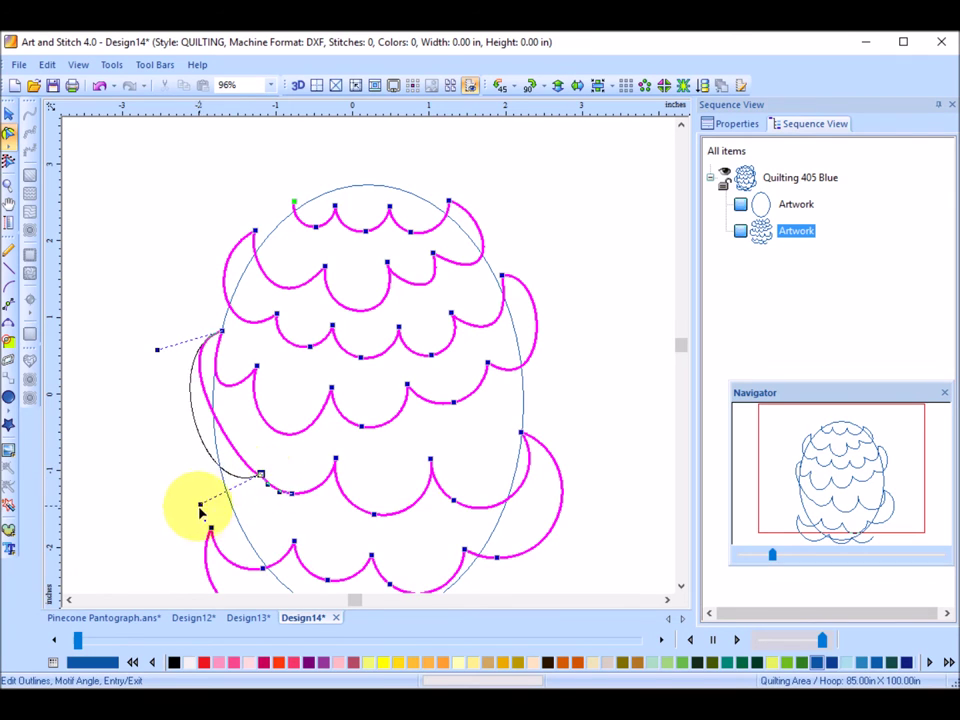
drag(260, 474, 257, 455)
click(299, 503)
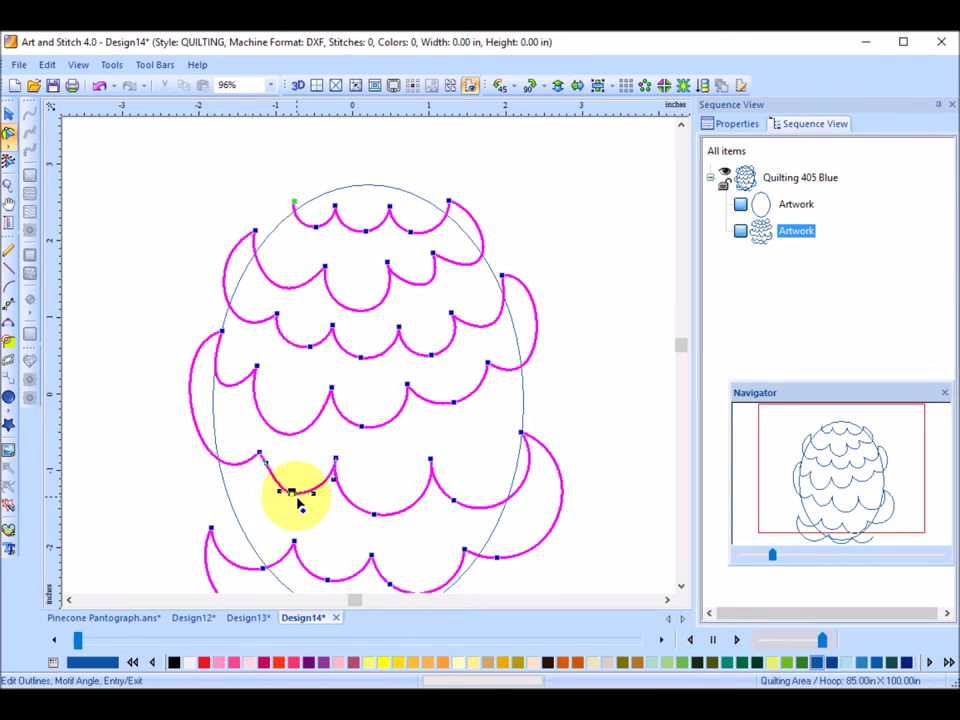
key(Delete)
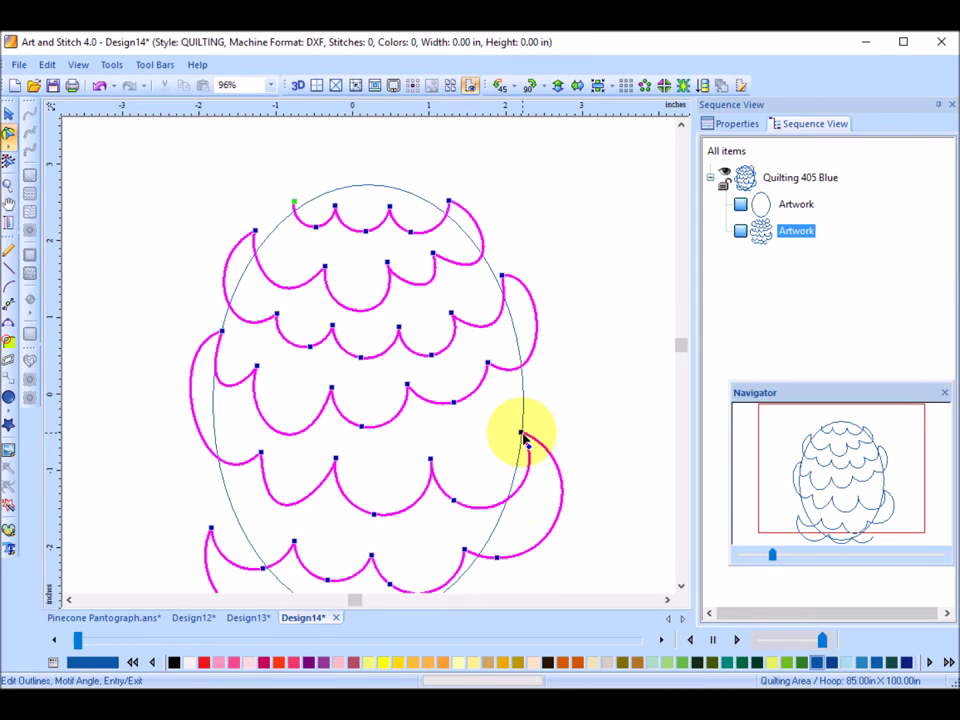
Raise the lower-row scallop nodes and the right lobe's start node
drag(522, 437, 499, 397)
click(425, 440)
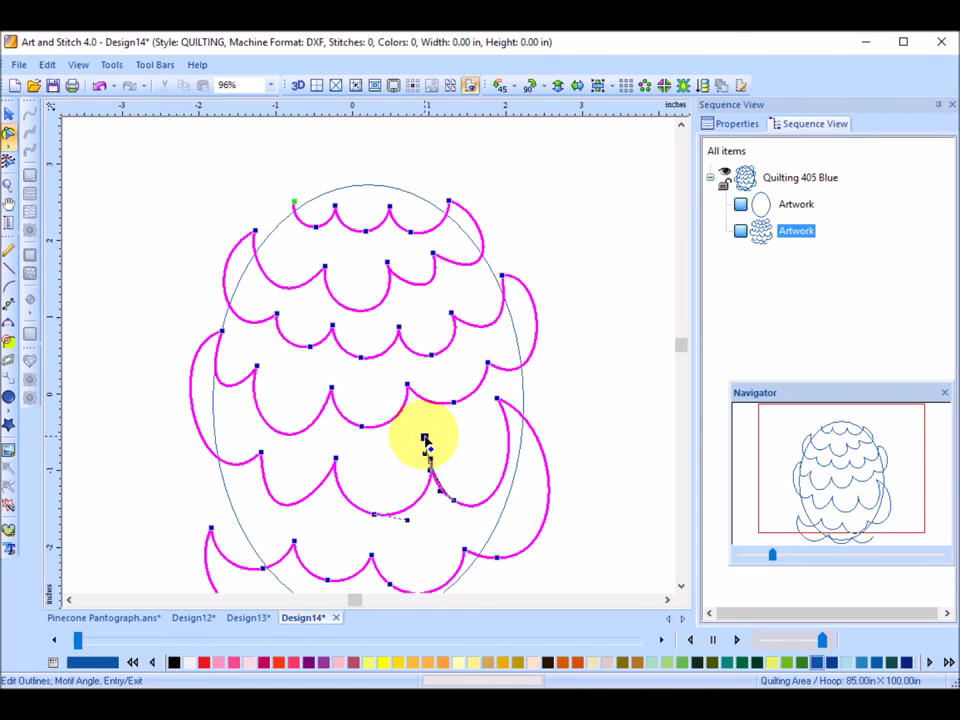
drag(425, 440, 421, 433)
drag(336, 459, 341, 443)
drag(261, 453, 261, 445)
Raise the bottom-row scallop points and delete the extra lower-right point
click(294, 545)
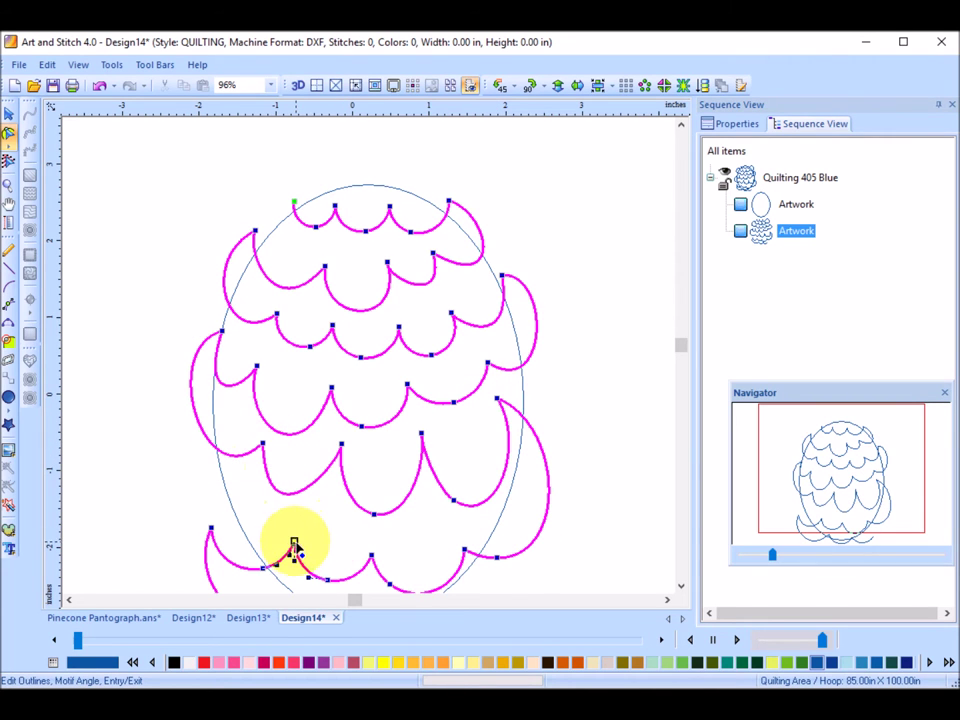
drag(294, 545, 296, 519)
drag(210, 527, 219, 494)
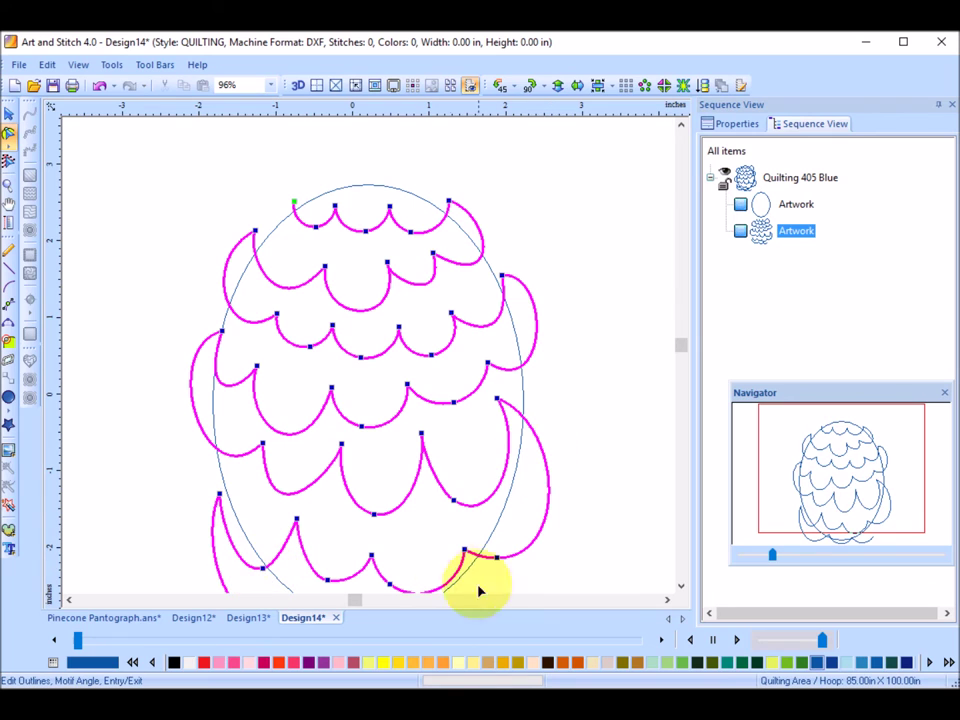
drag(464, 550, 456, 529)
drag(370, 557, 370, 537)
click(490, 556)
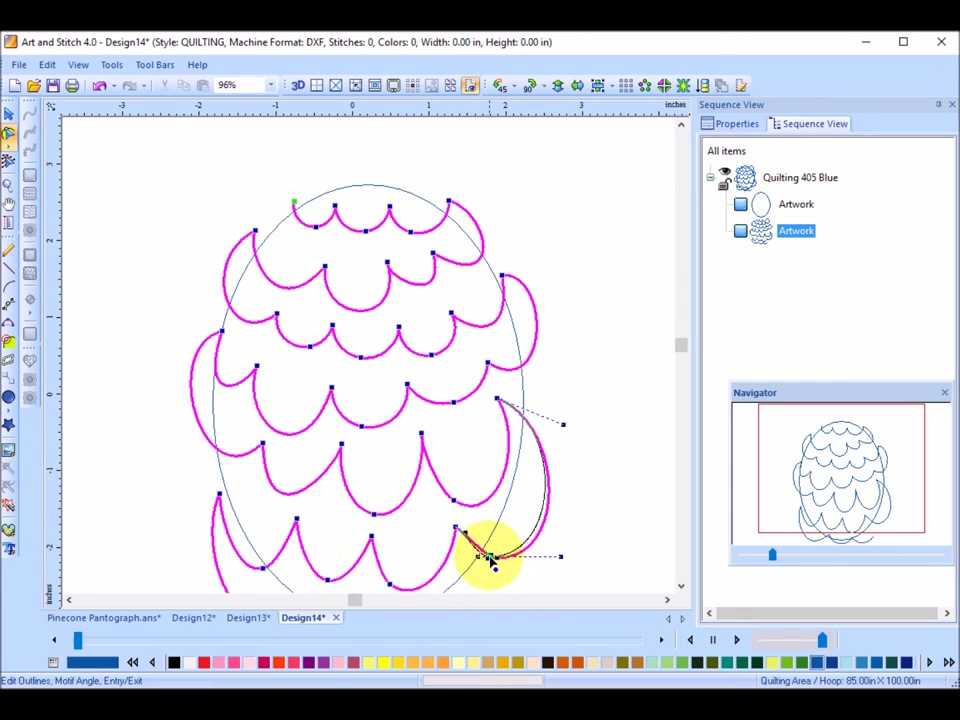
drag(490, 557, 491, 554)
key(Delete)
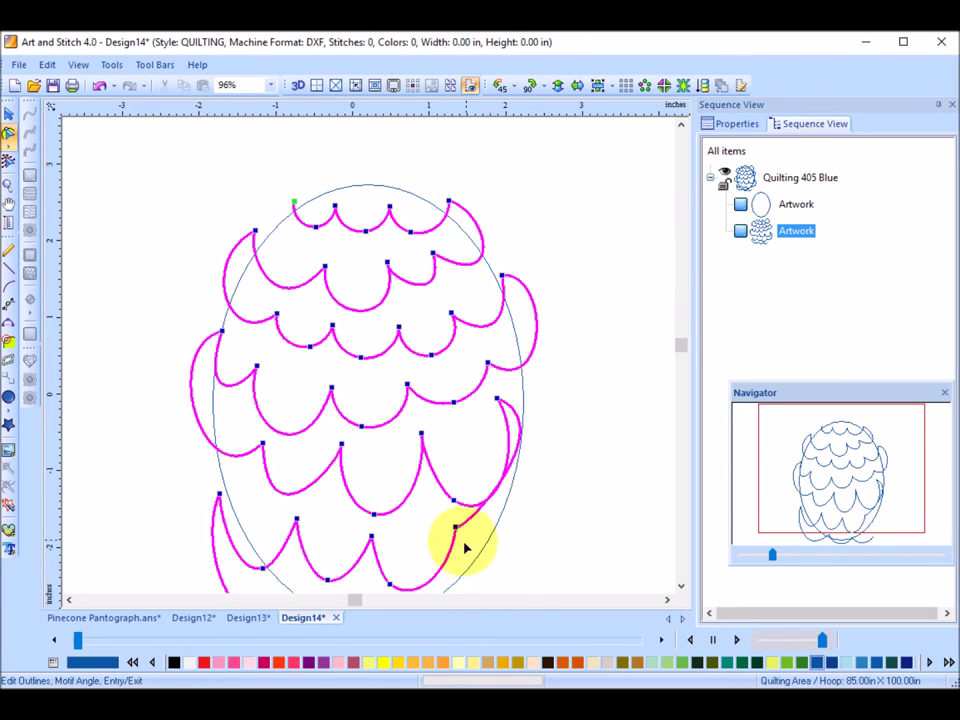
drag(456, 531, 528, 614)
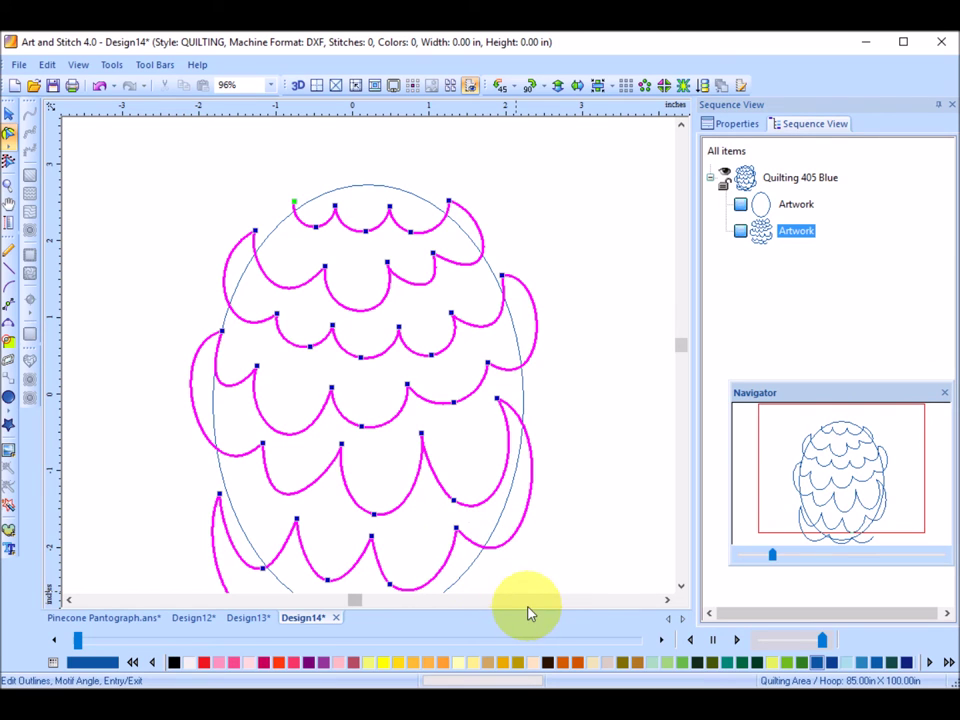
click(680, 588)
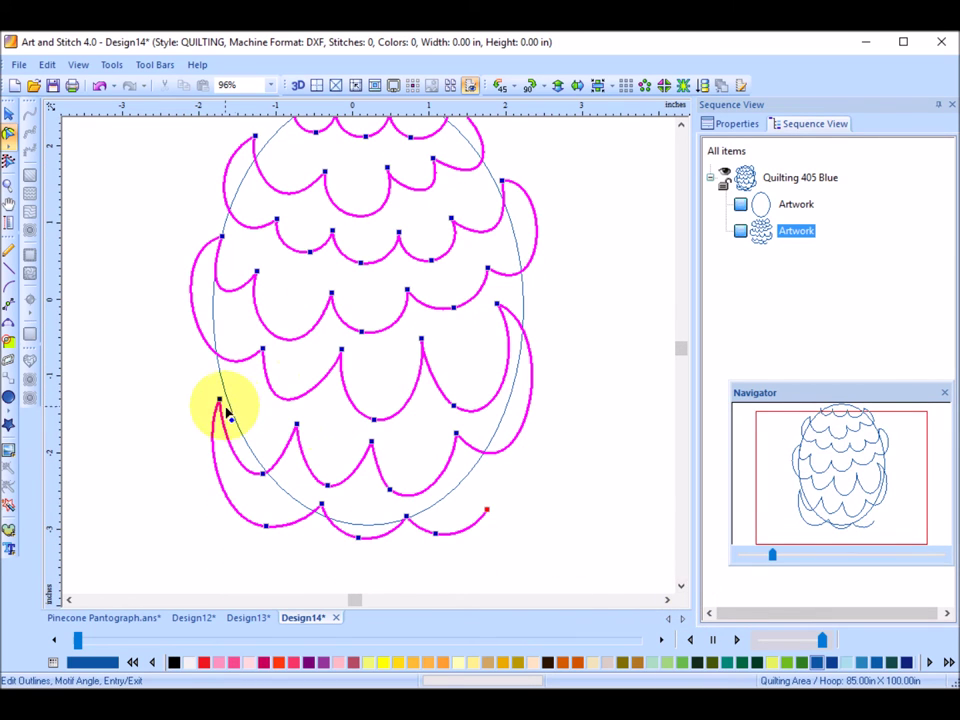
Nudge the left and bottom scallop points into place and finish editing
drag(219, 399, 221, 387)
drag(322, 507, 321, 500)
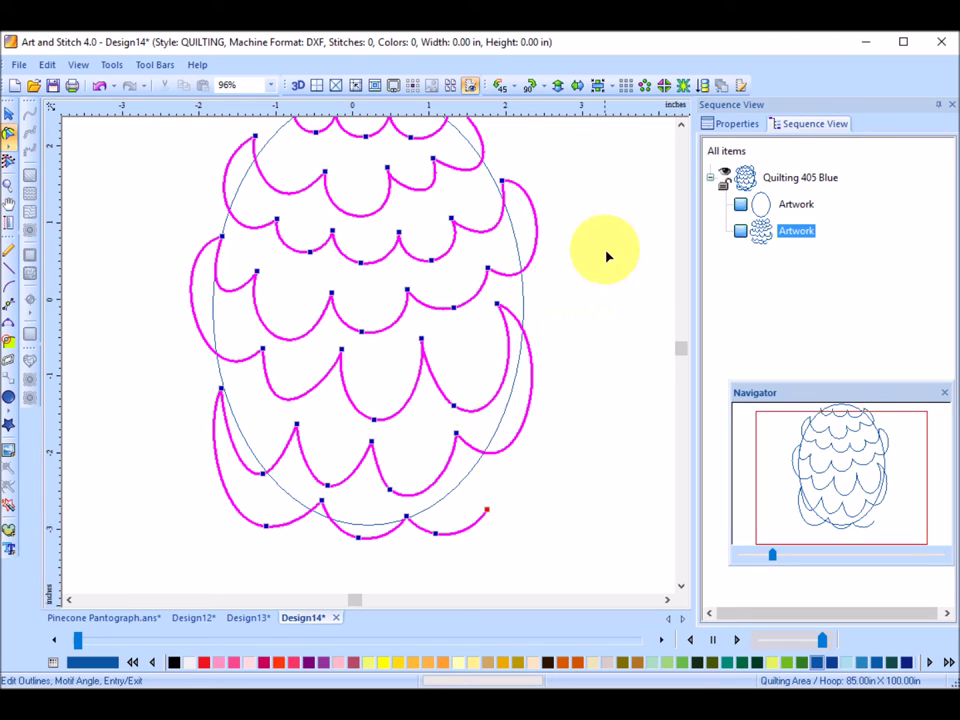
click(567, 296)
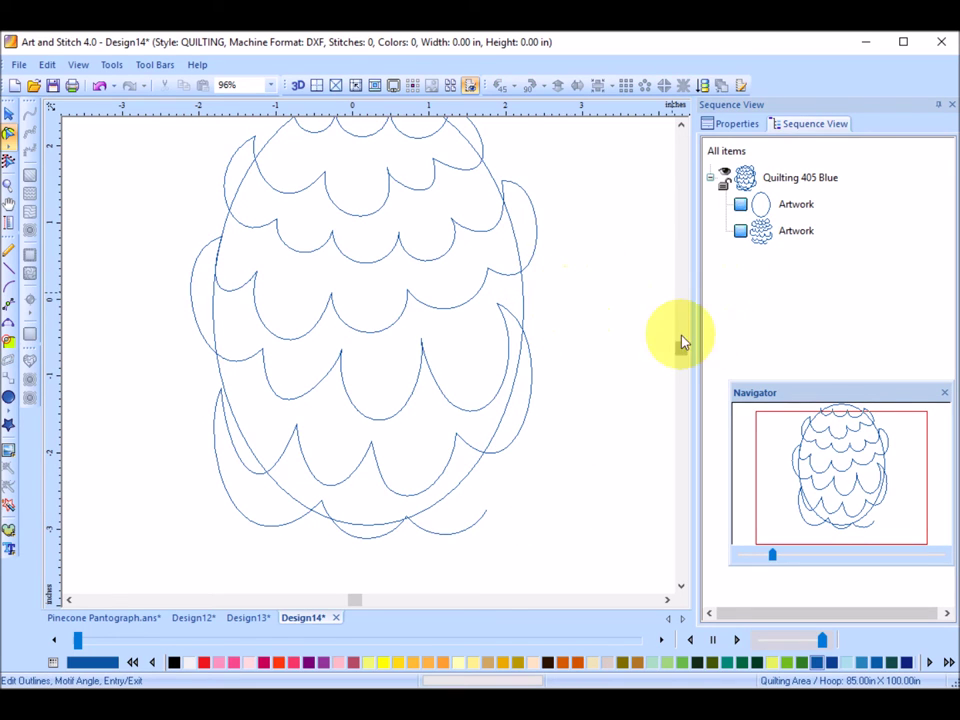
Delete the ellipse artwork from Sequence View and zoom to view the whole design
click(683, 128)
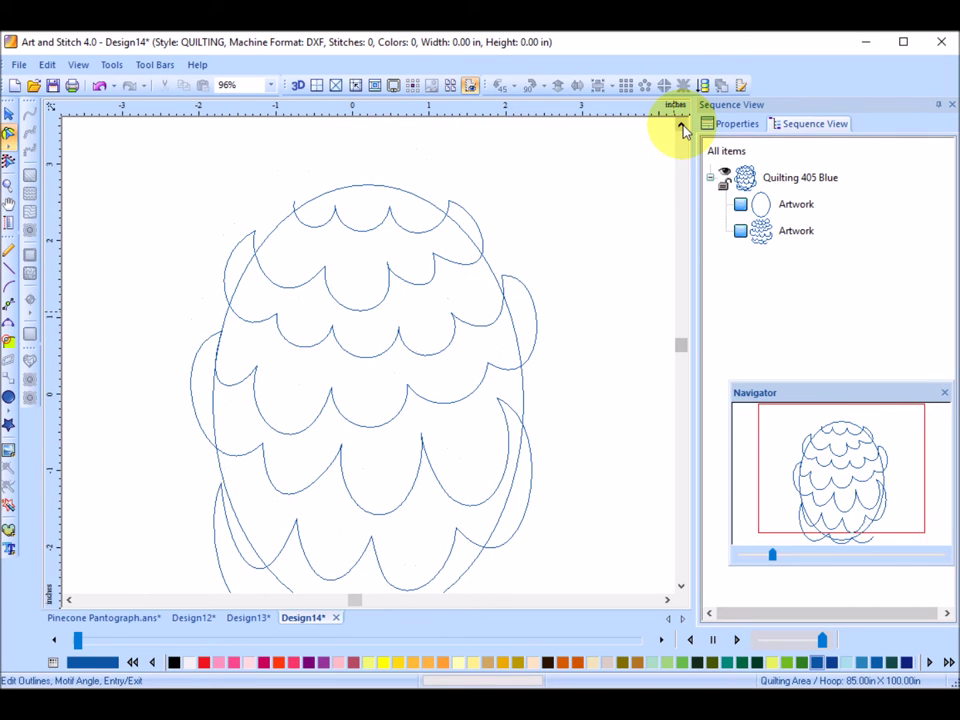
click(683, 128)
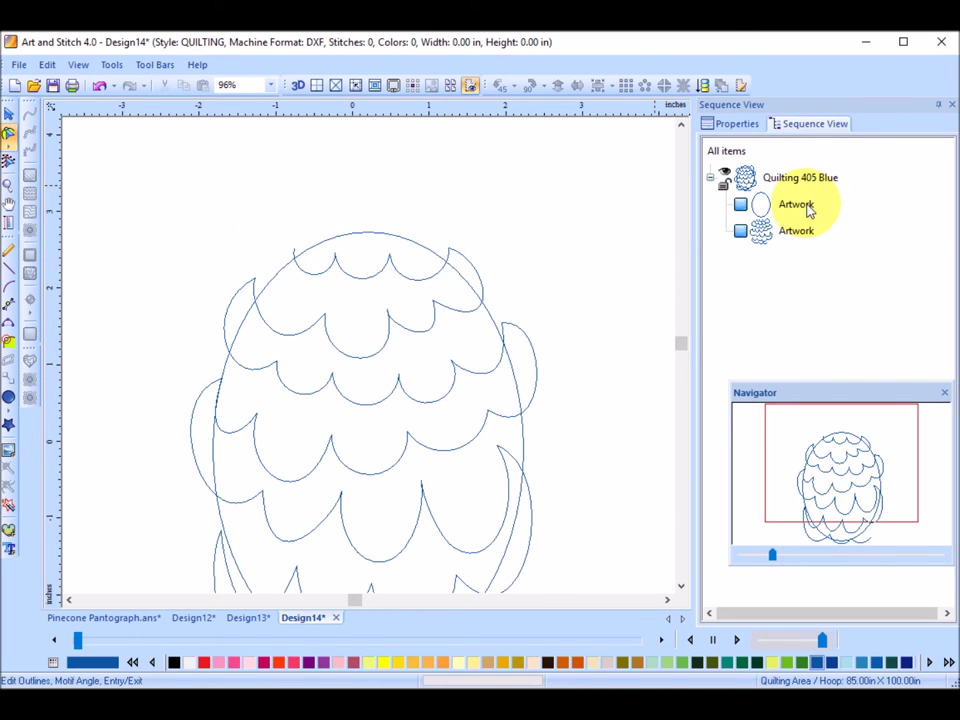
click(797, 204)
key(Delete)
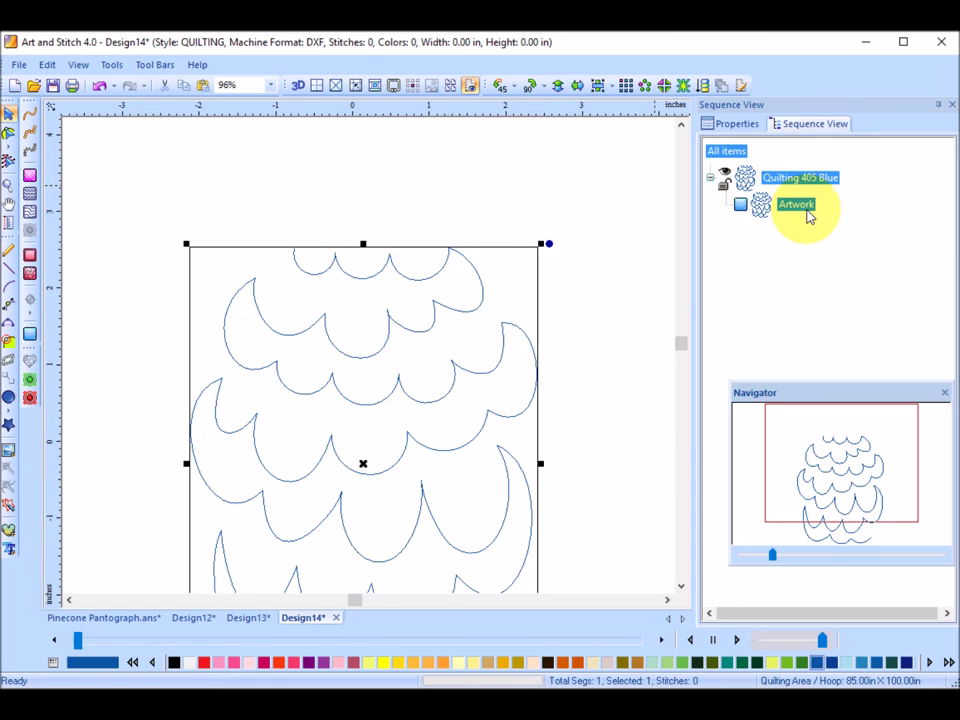
key(minus)
key(minus)
key(plus)
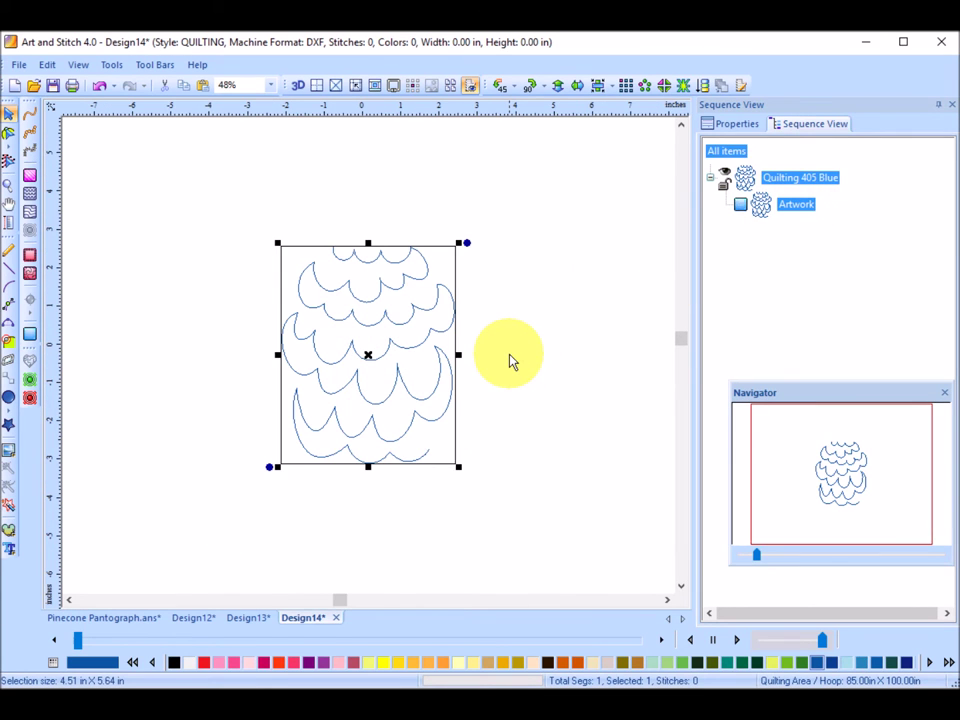
Choose the straight-line path tool and enable Connect to path from the ruler menu
click(9, 268)
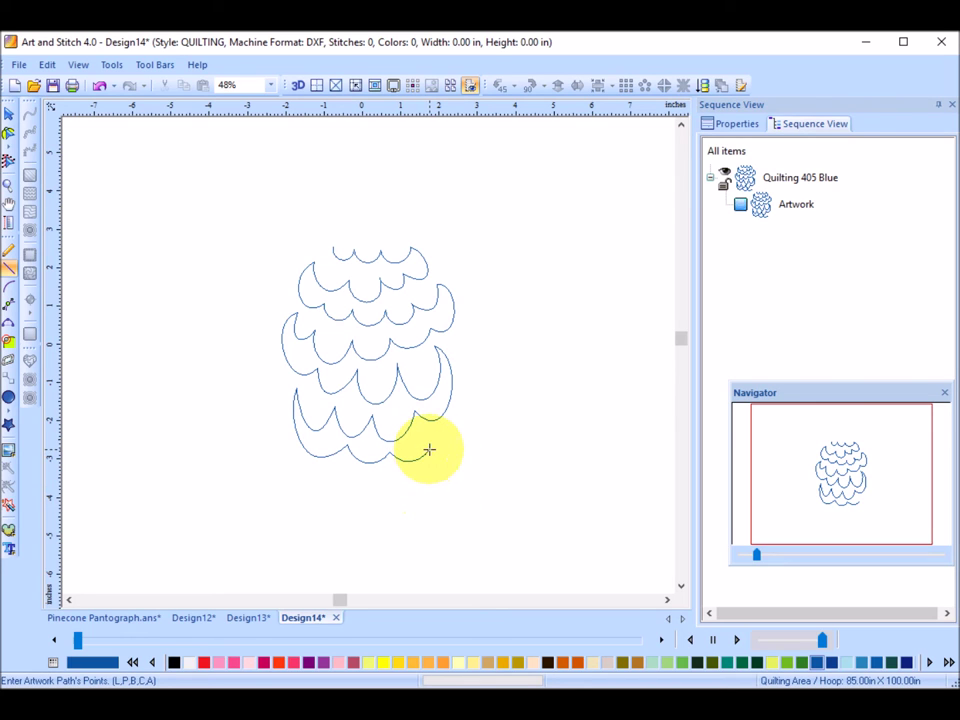
right_click(185, 110)
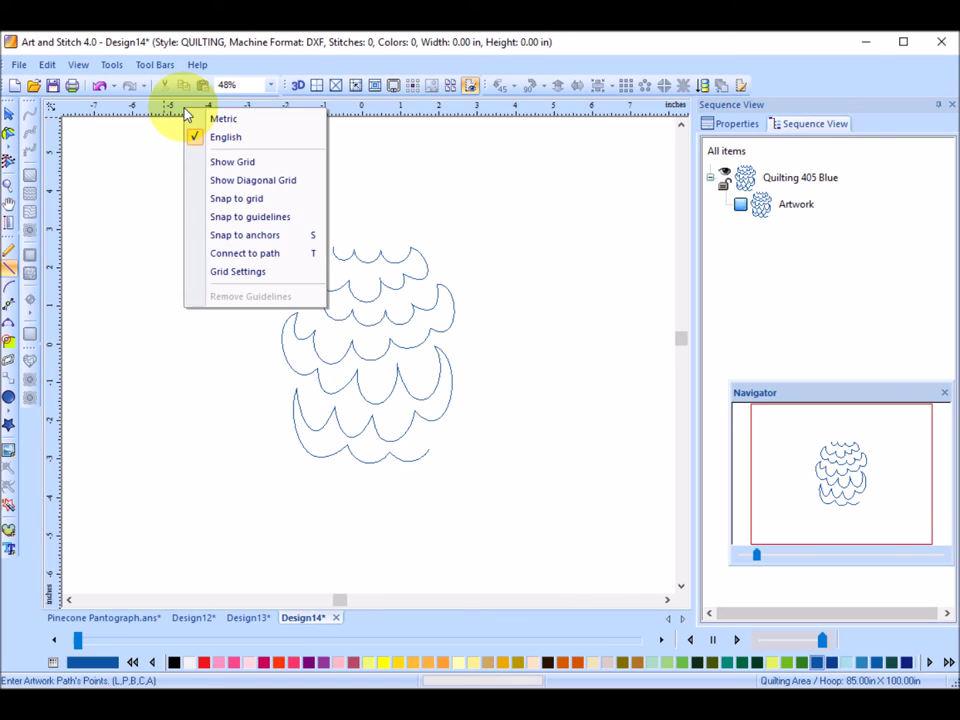
click(270, 256)
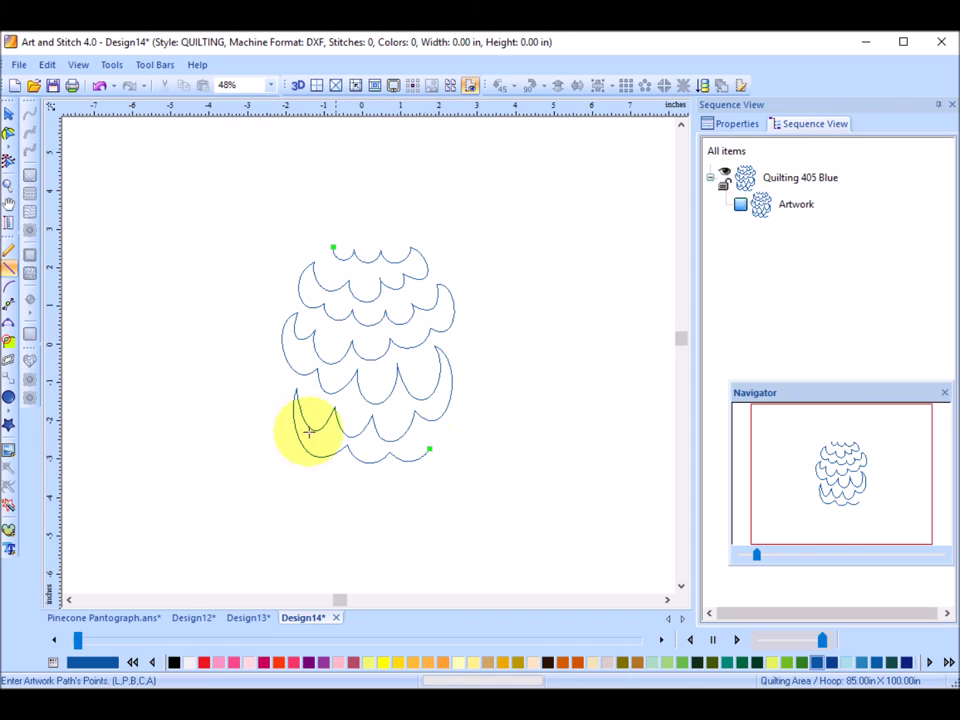
Extend the pine cone path with four zigzag needle points at its lower right
click(428, 452)
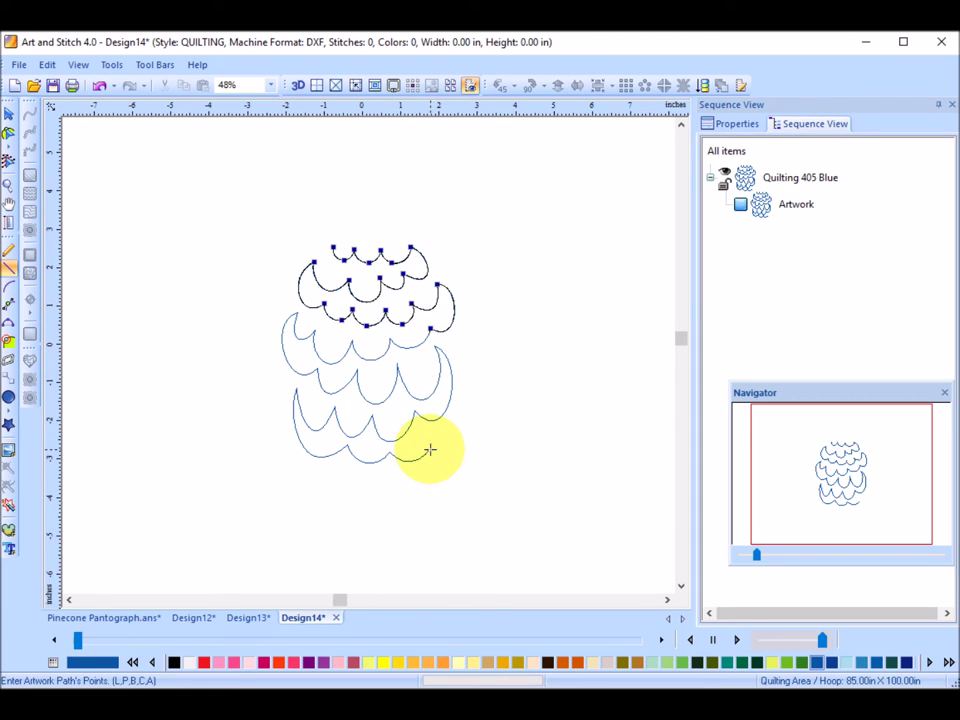
click(444, 508)
click(448, 463)
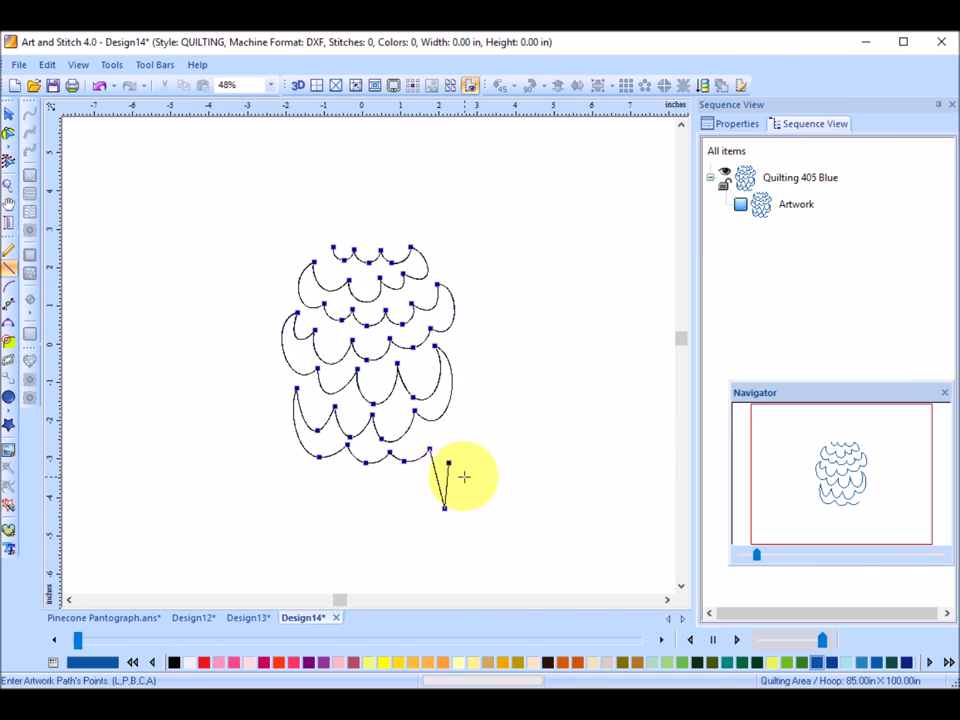
click(485, 507)
click(452, 441)
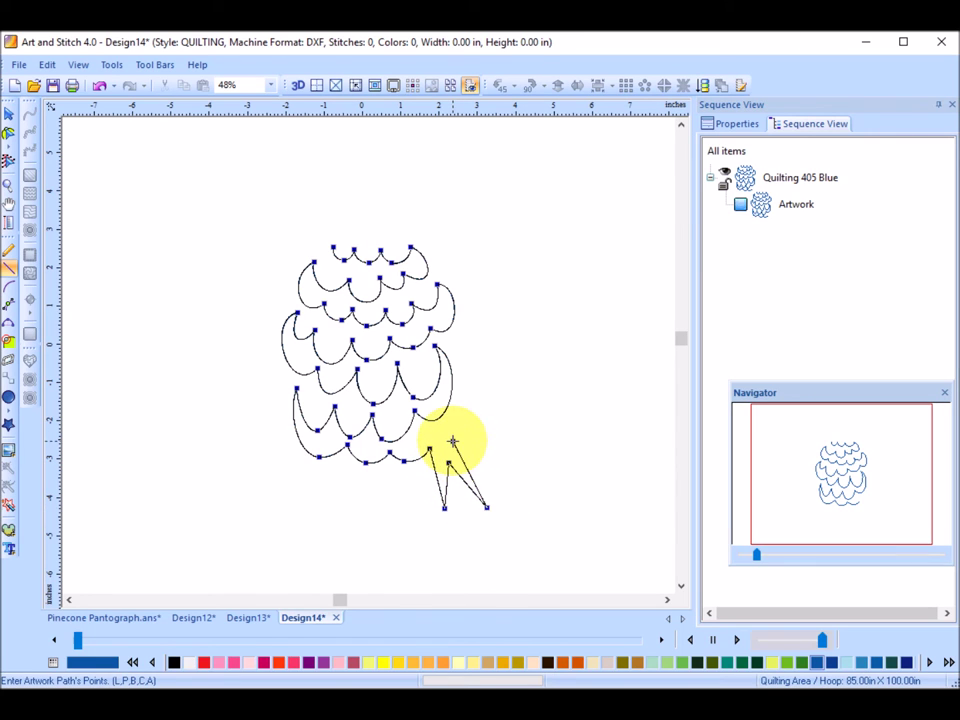
click(496, 483)
click(449, 430)
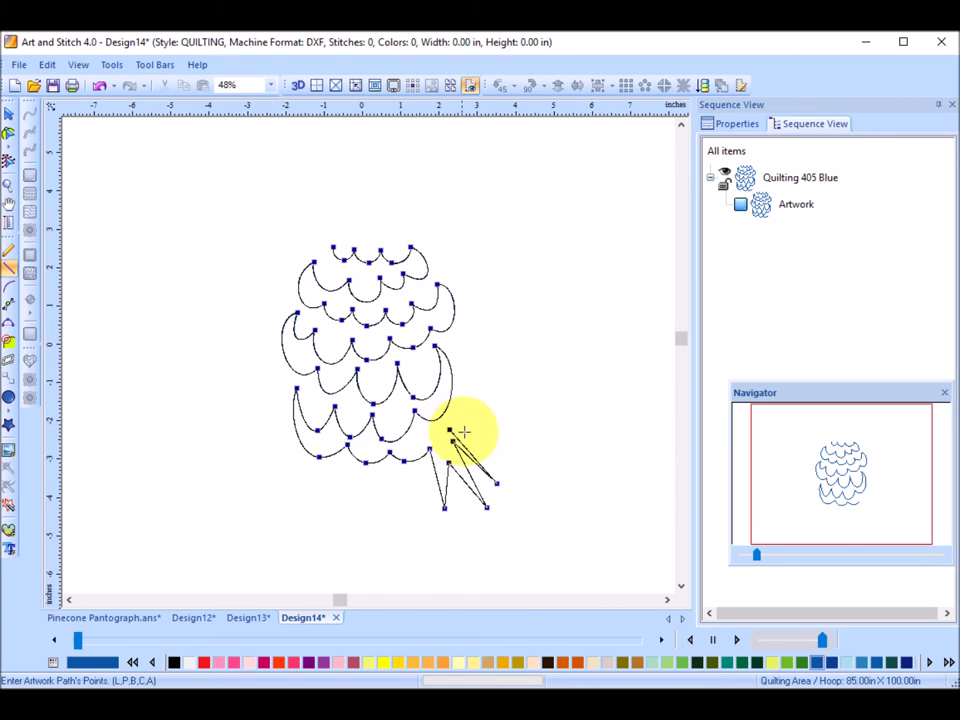
click(487, 436)
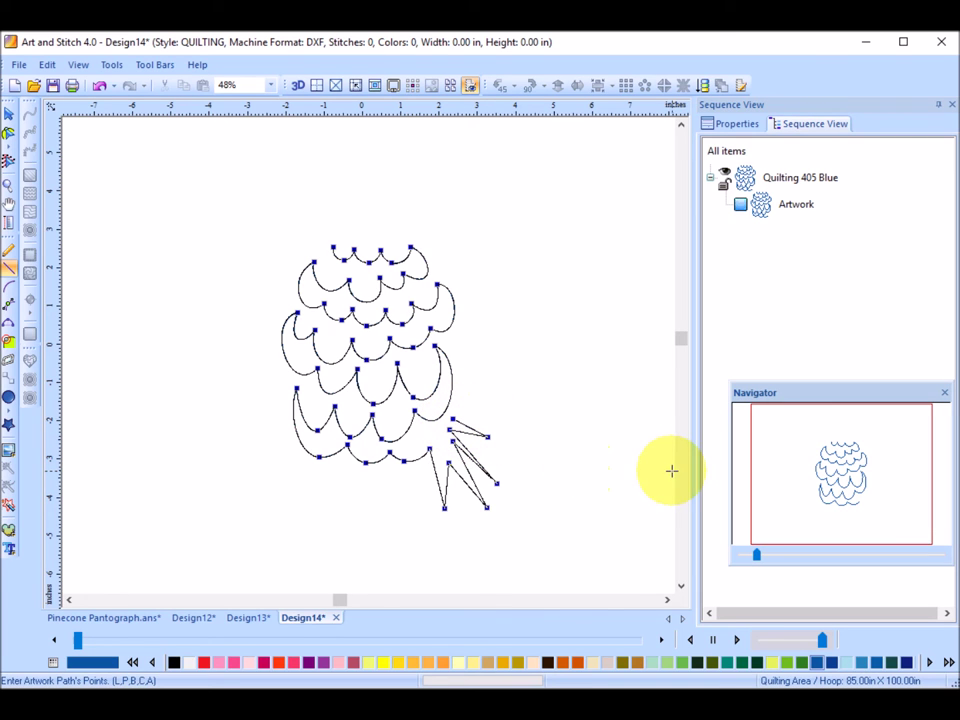
click(8, 115)
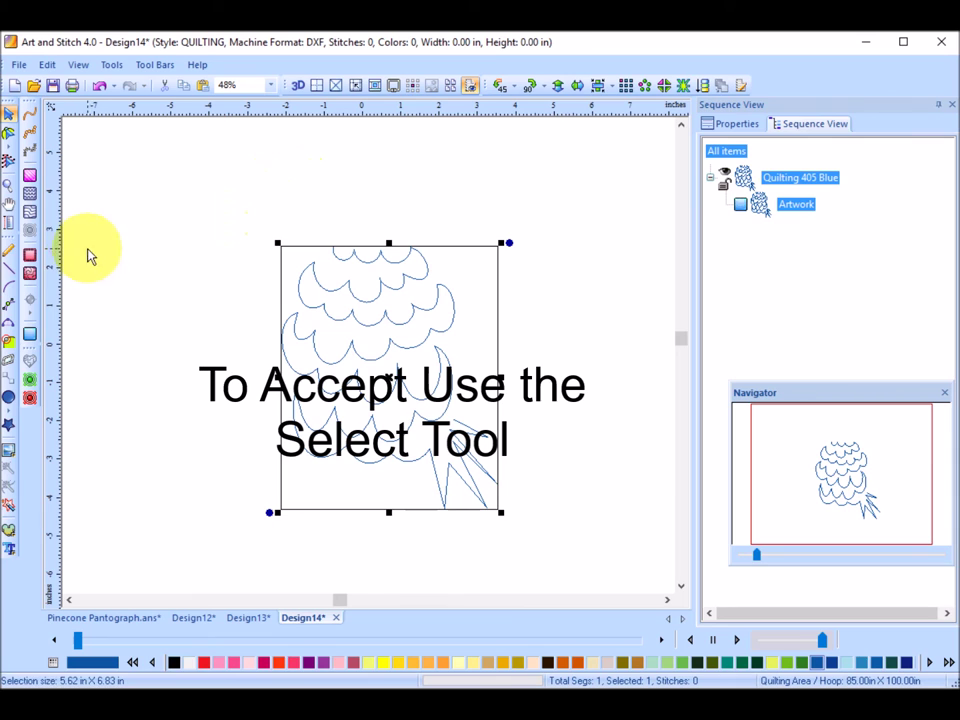
Draw a separate ten-point zigzag line above the cone as its crown
click(9, 268)
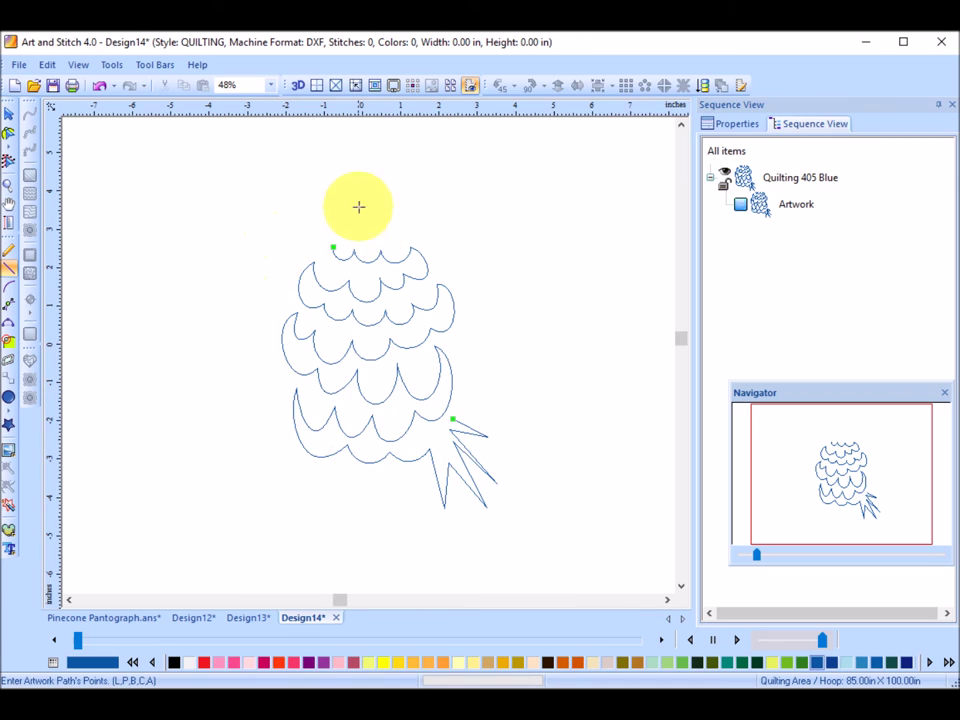
click(277, 259)
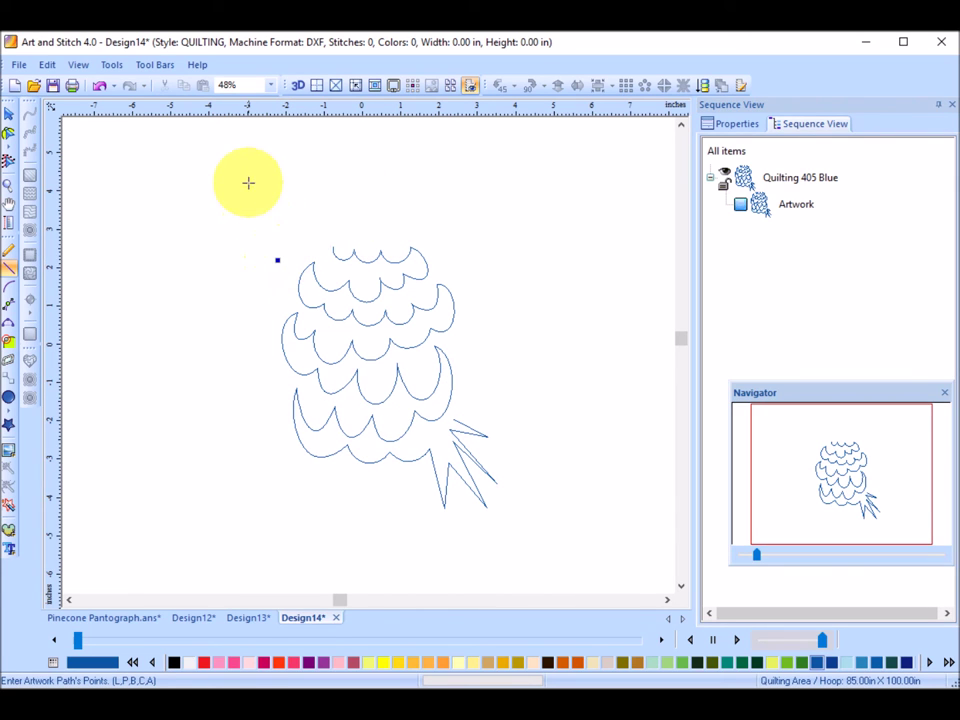
click(246, 178)
click(285, 240)
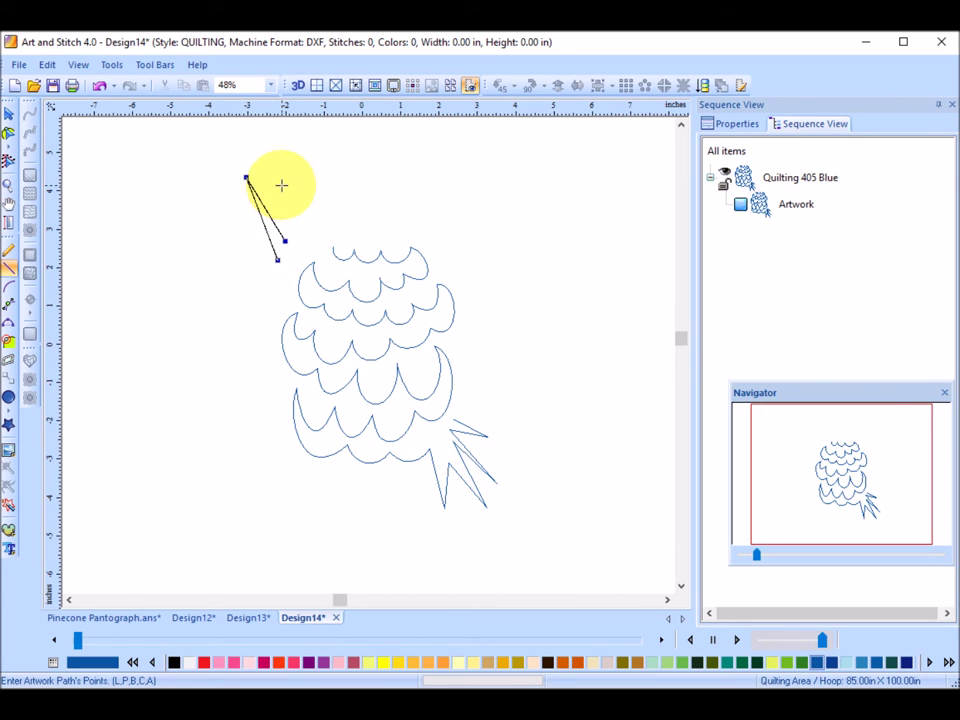
click(281, 185)
click(298, 236)
click(307, 189)
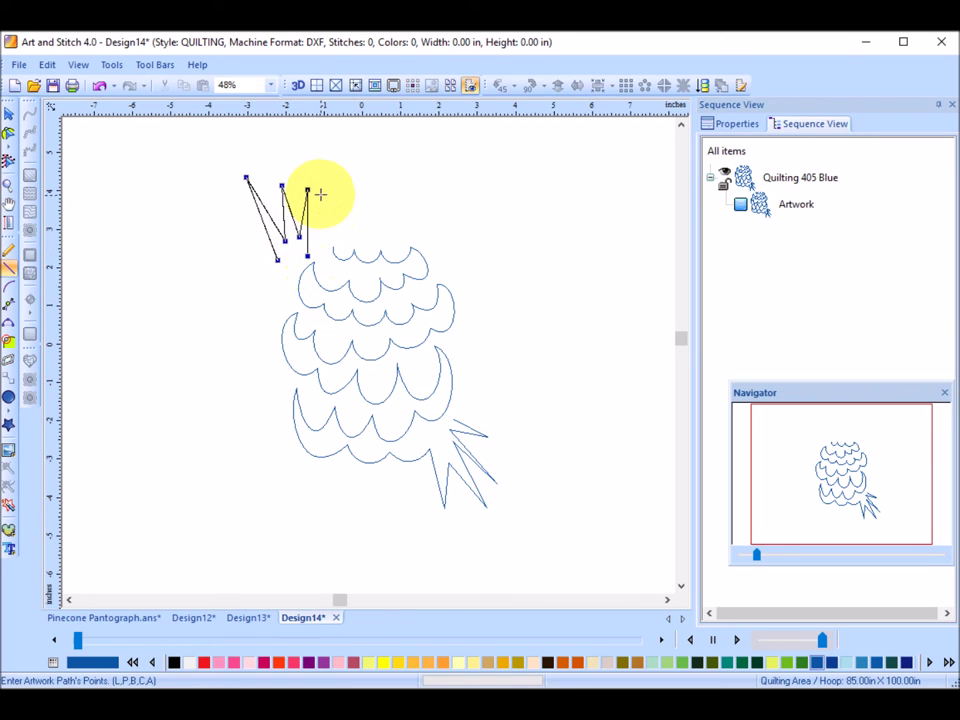
click(319, 196)
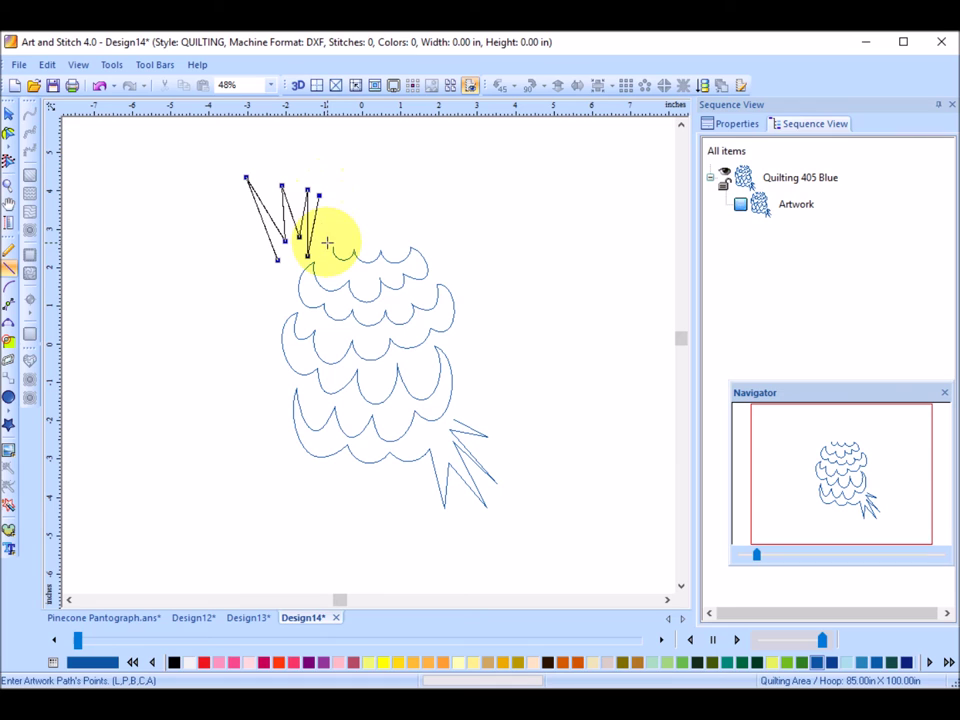
click(323, 246)
click(328, 216)
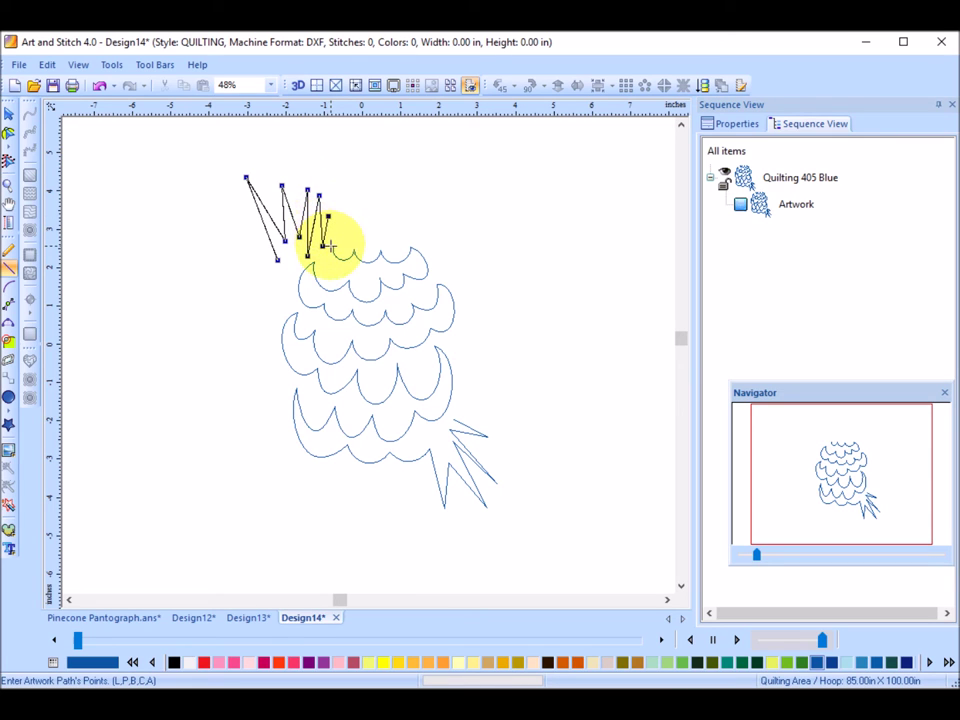
click(331, 245)
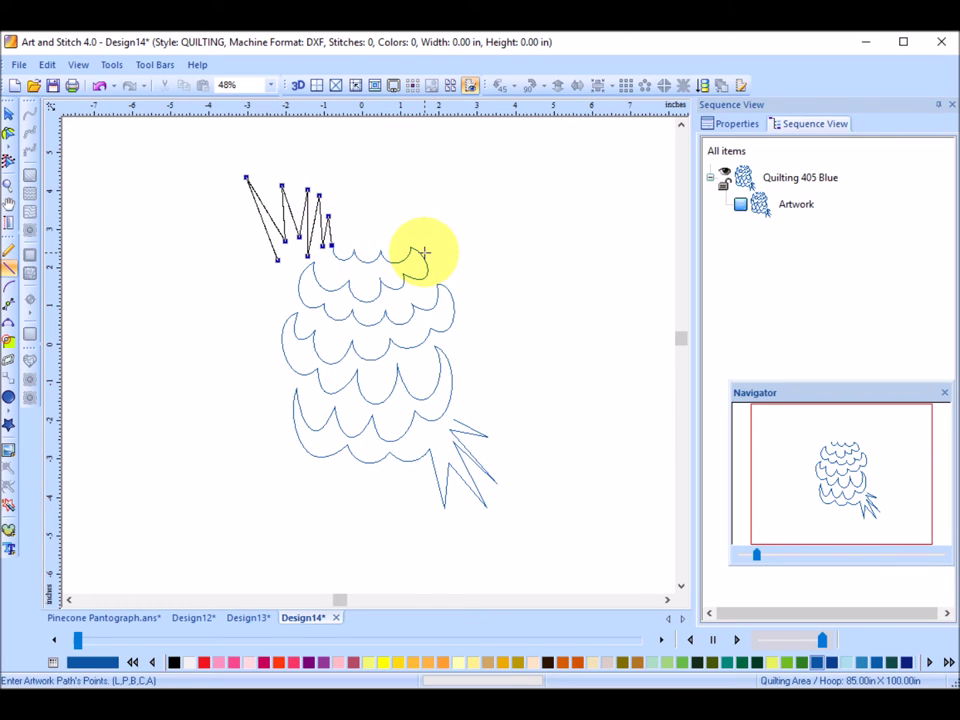
key(Return)
Move the zigzag crown up and right, then tilt it against the cone's upper left
click(10, 110)
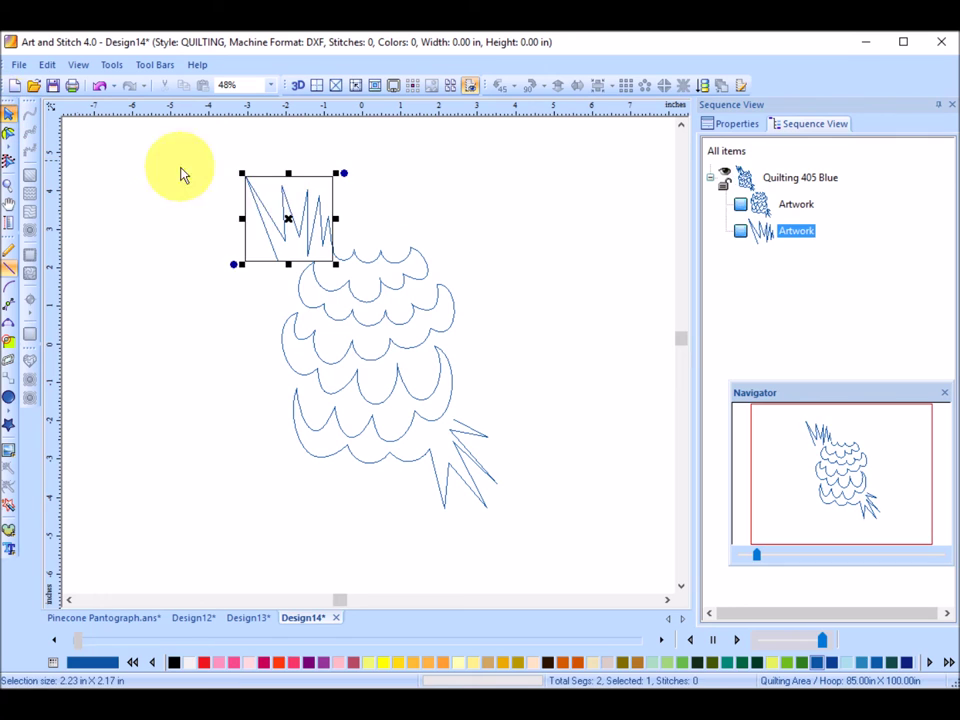
drag(293, 222, 318, 209)
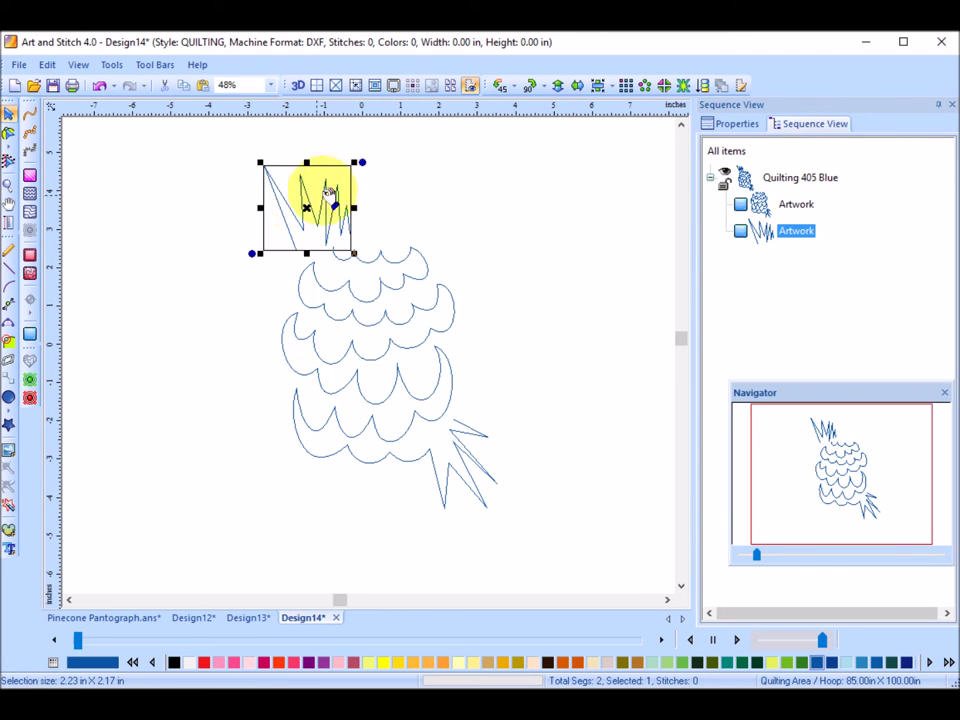
drag(360, 167, 332, 161)
mouse_move(336, 216)
mouse_down()
mouse_move(324, 222)
mouse_move(332, 220)
mouse_up()
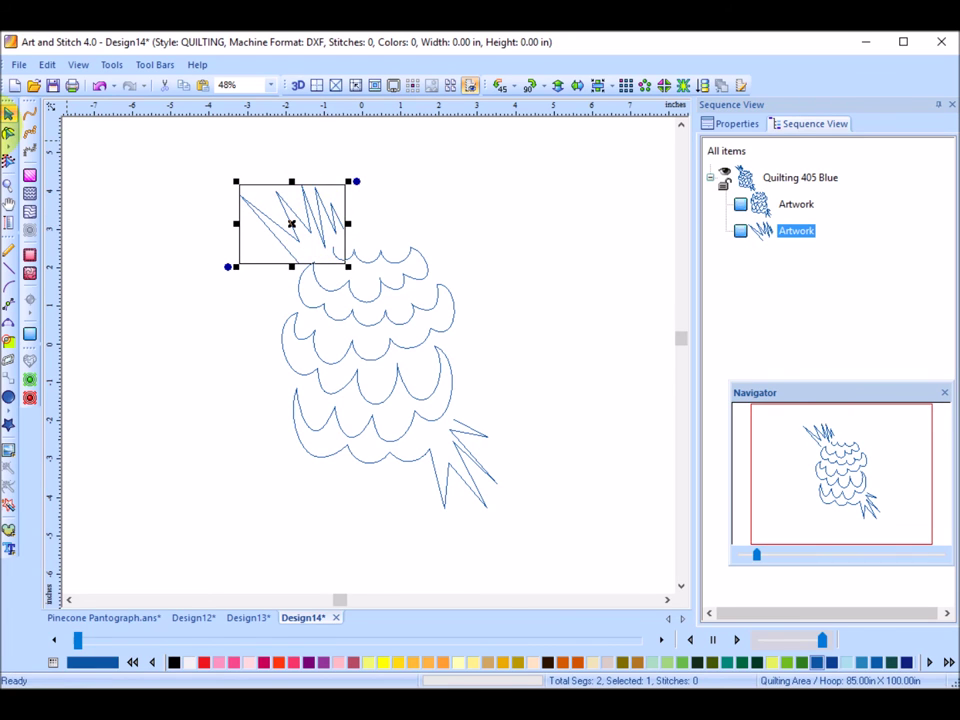
click(9, 131)
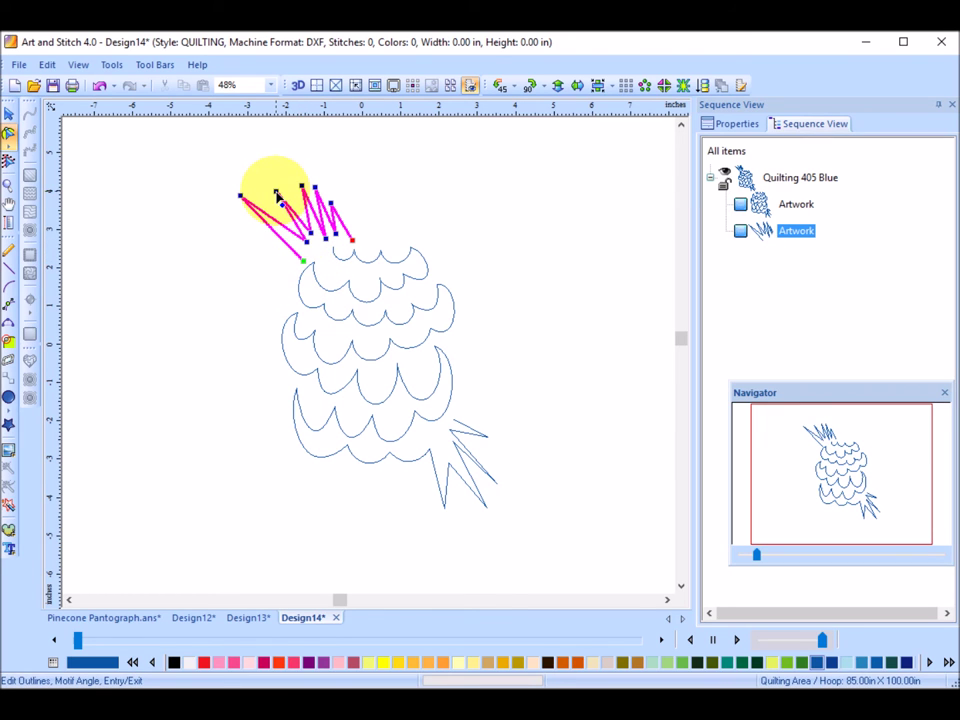
Add four more tall spikes to the crown's right side, ending back at its base
click(10, 270)
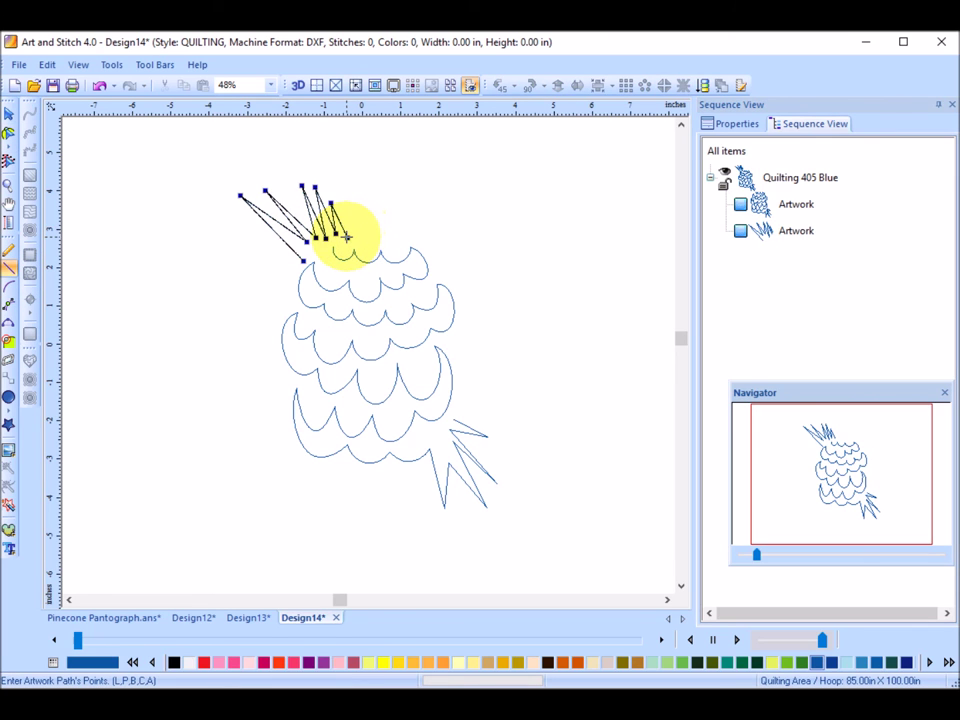
click(358, 169)
click(364, 234)
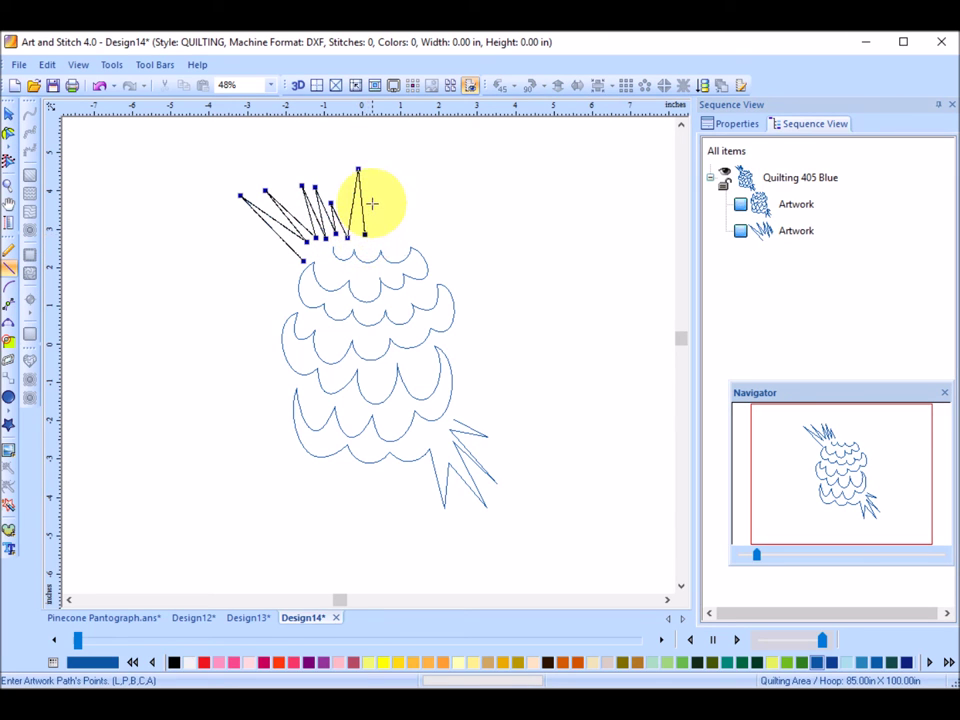
click(371, 190)
click(376, 245)
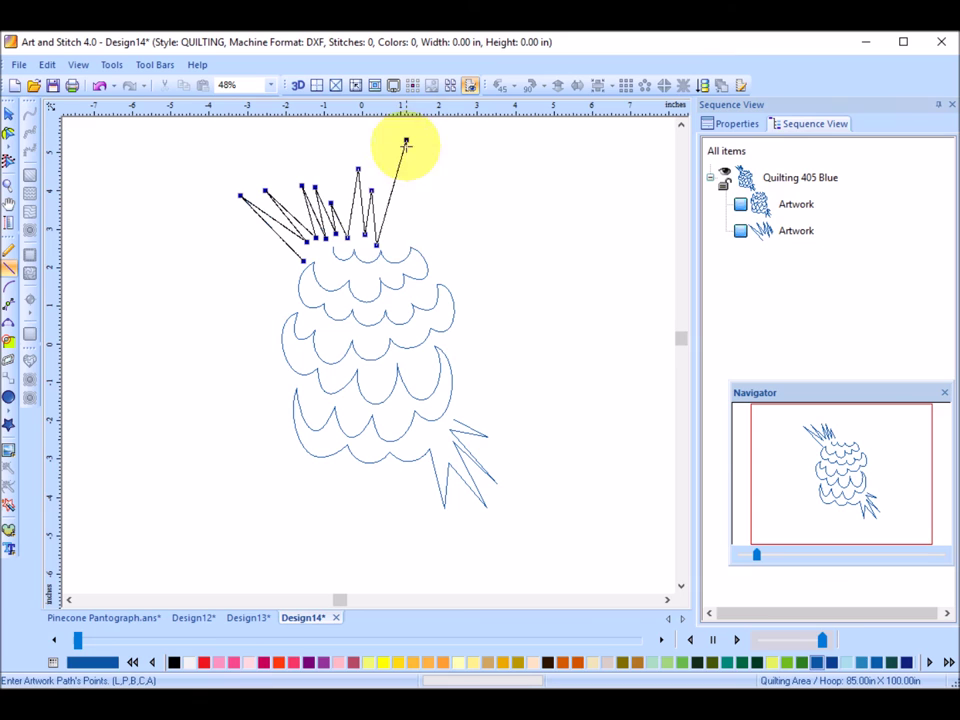
click(406, 141)
click(391, 242)
click(437, 172)
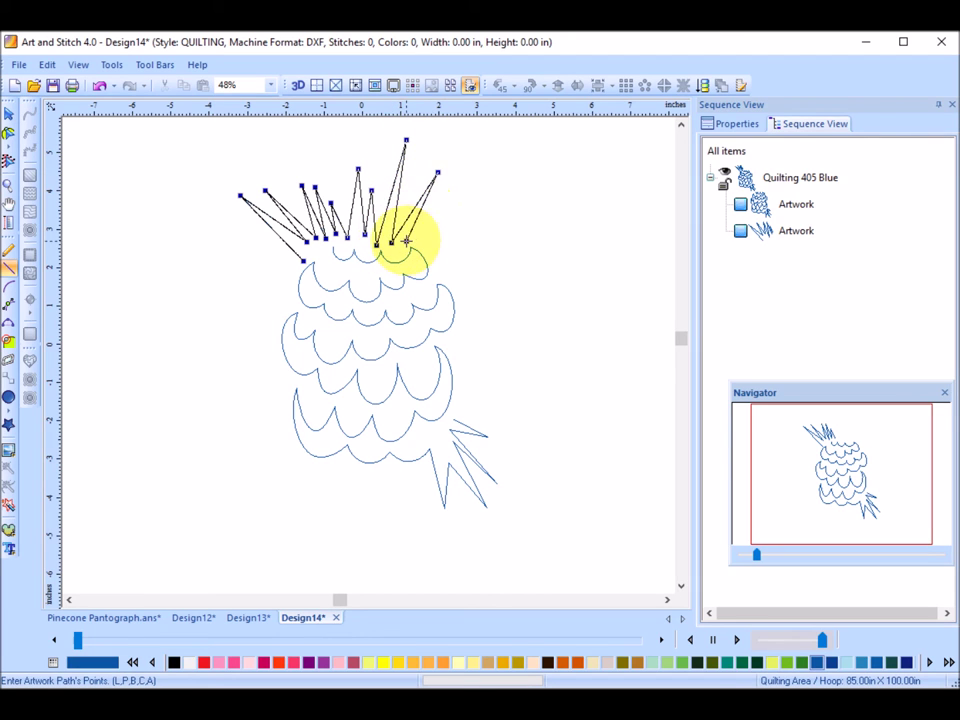
click(406, 241)
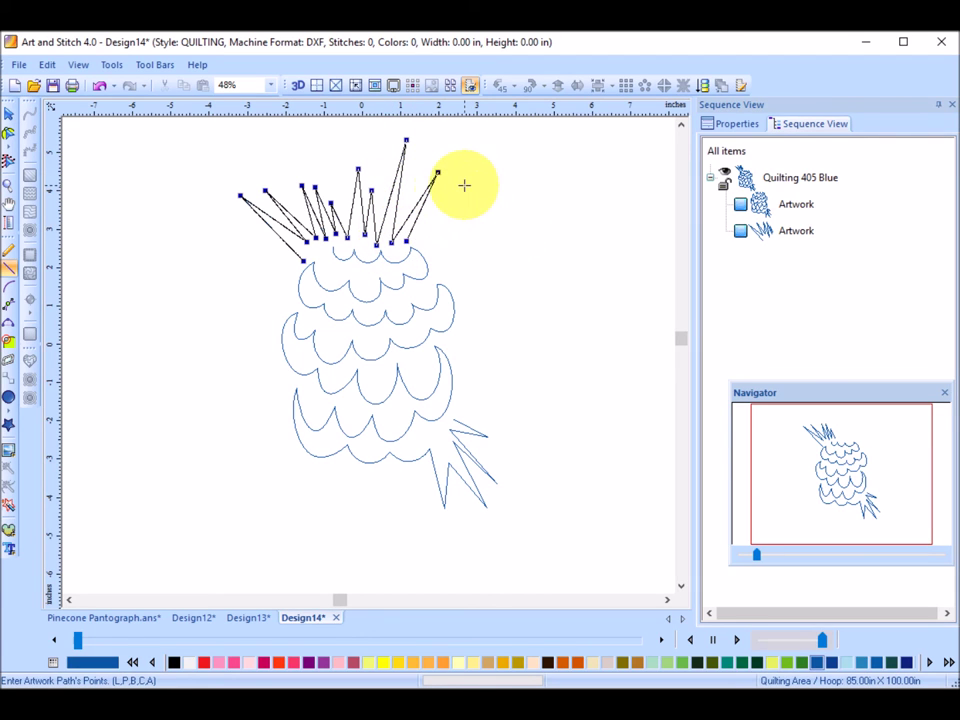
click(9, 250)
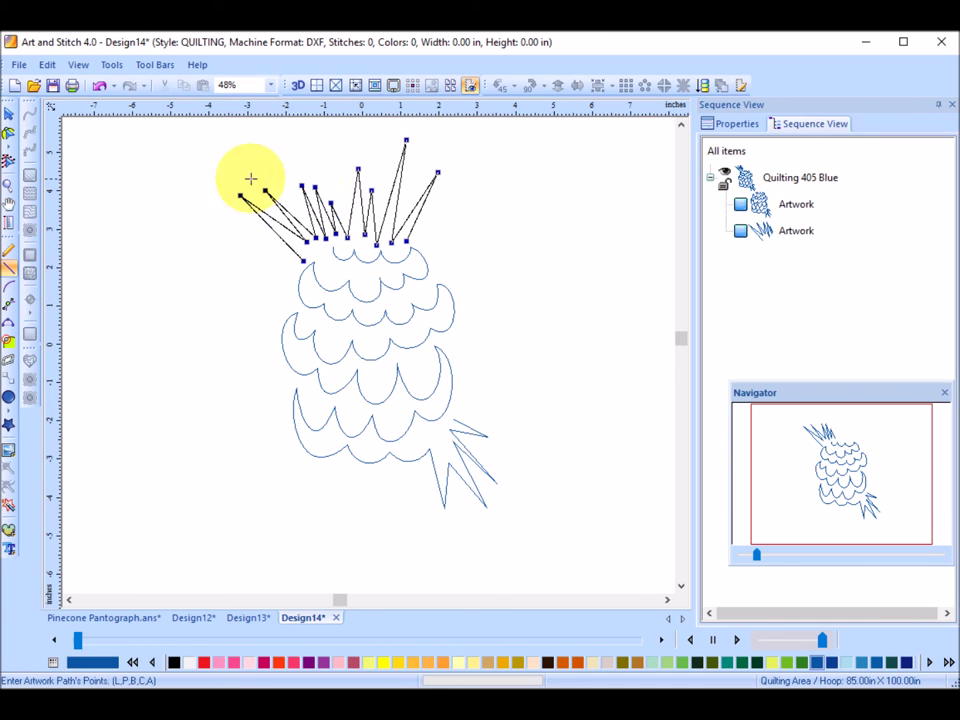
click(9, 116)
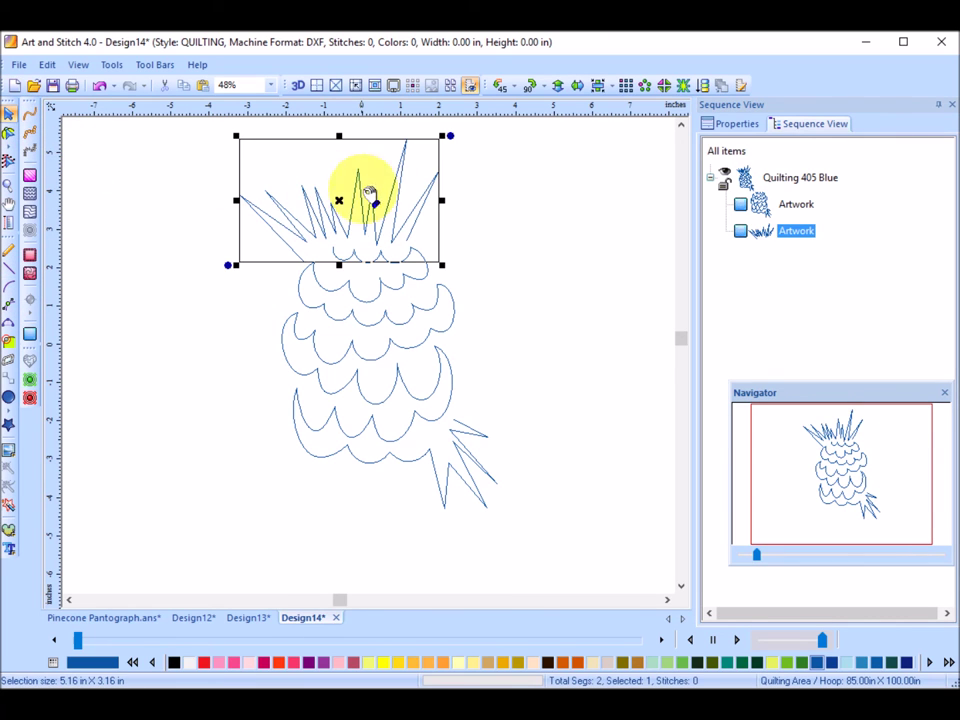
Nudge the crown upward and add a curved base running down to the body's top-left
drag(343, 203, 340, 190)
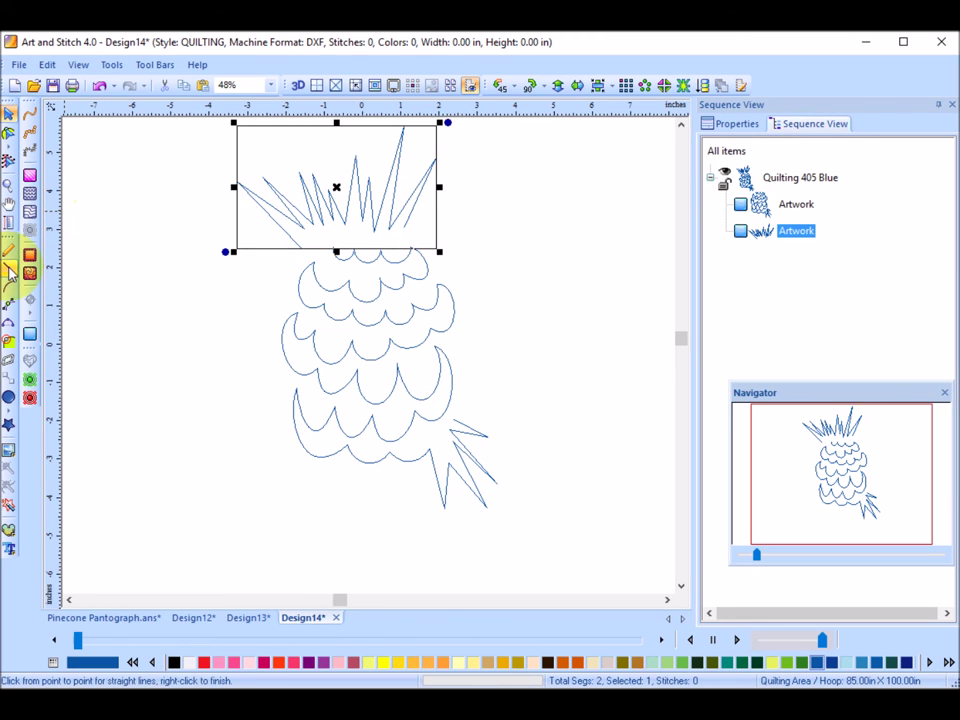
click(12, 288)
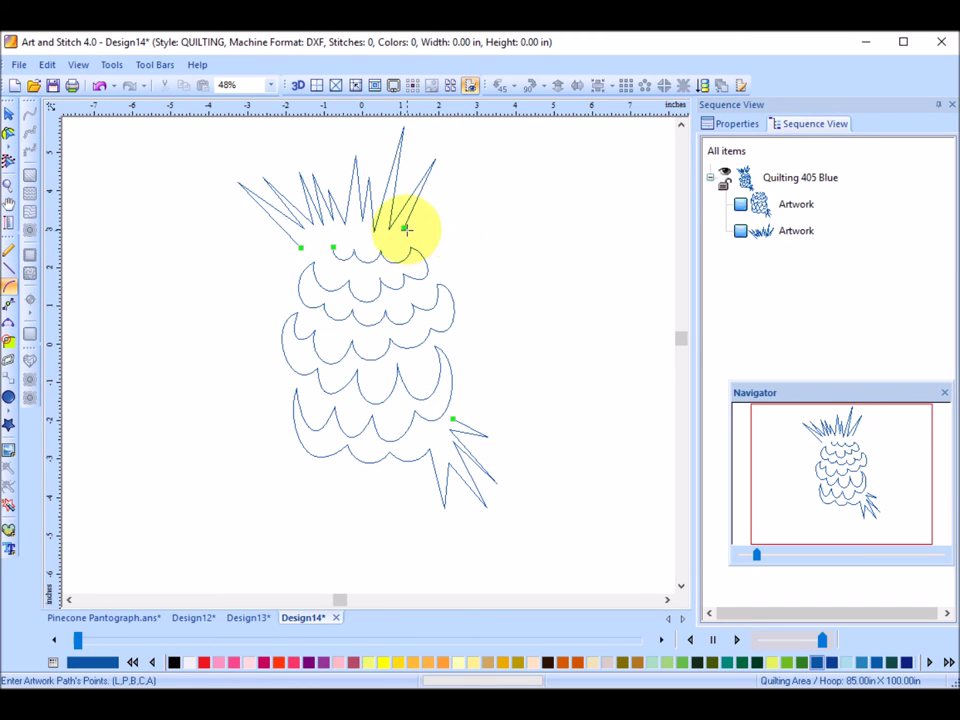
click(393, 225)
click(368, 244)
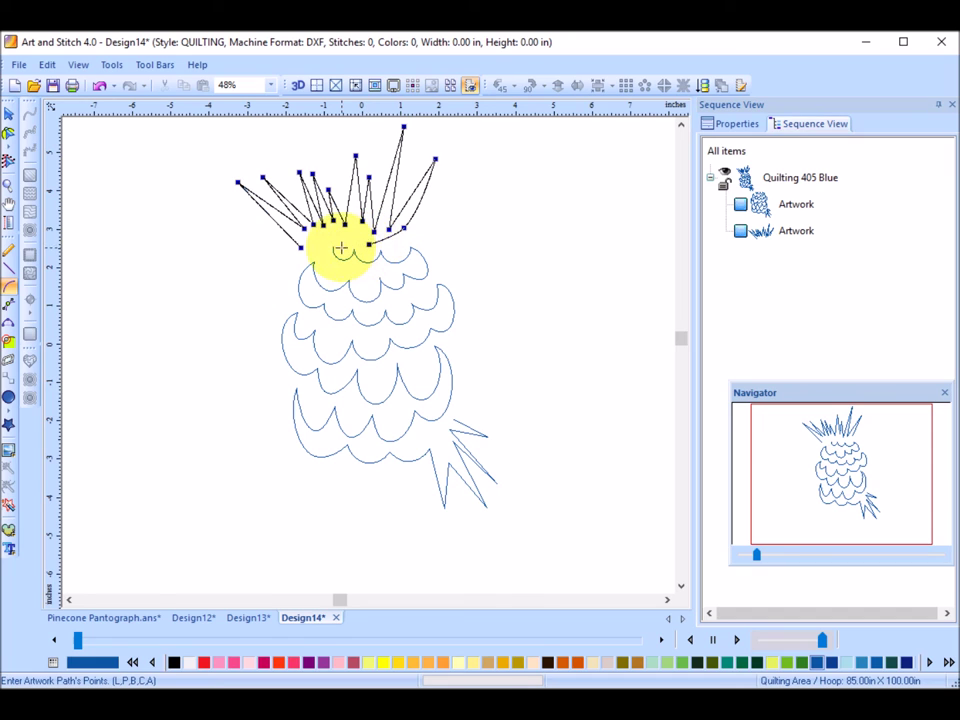
click(10, 140)
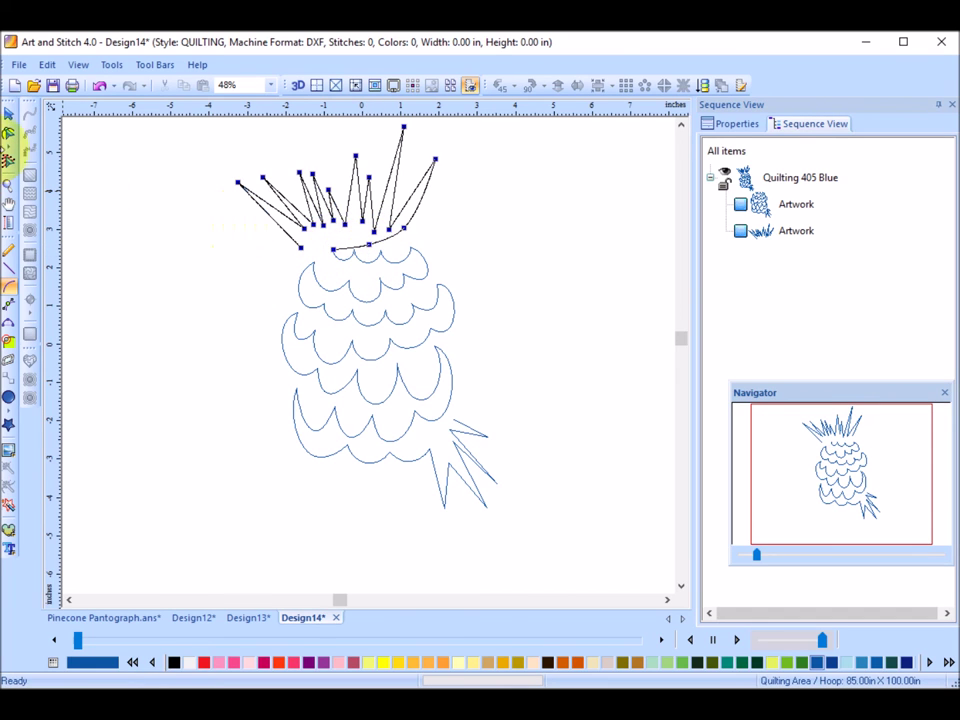
click(10, 140)
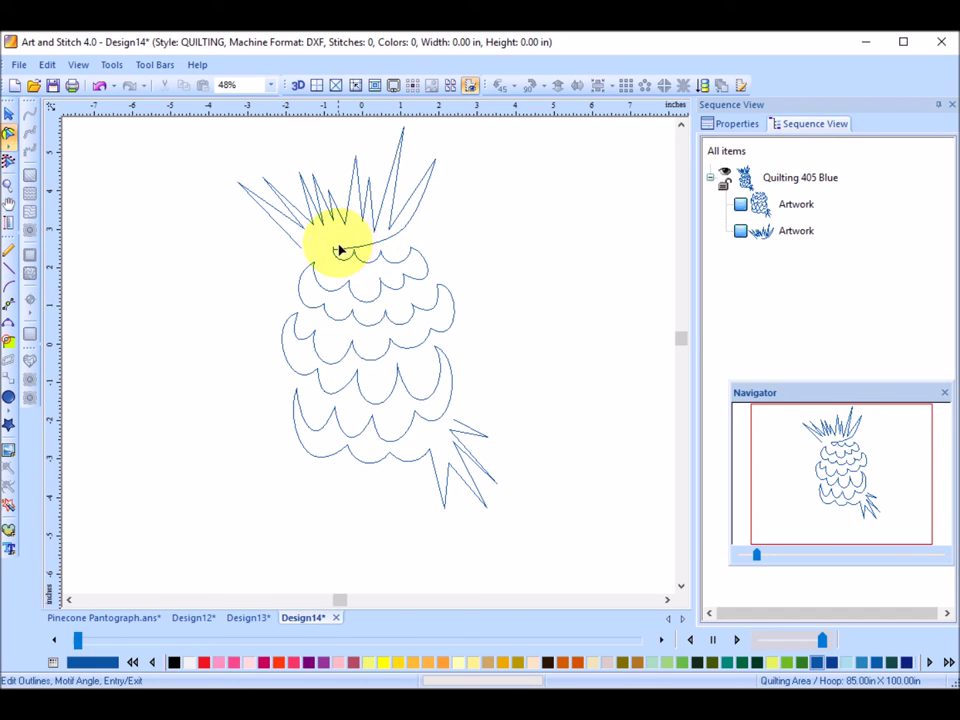
click(337, 257)
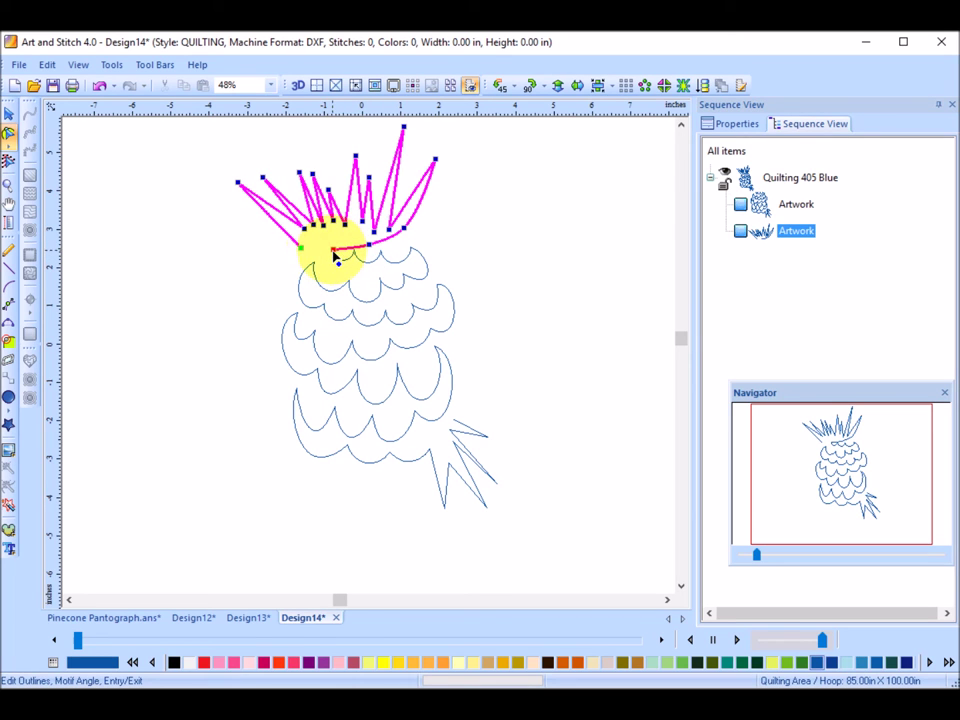
Join the crown to the body and make the joining node a sharp cusp
click(336, 257)
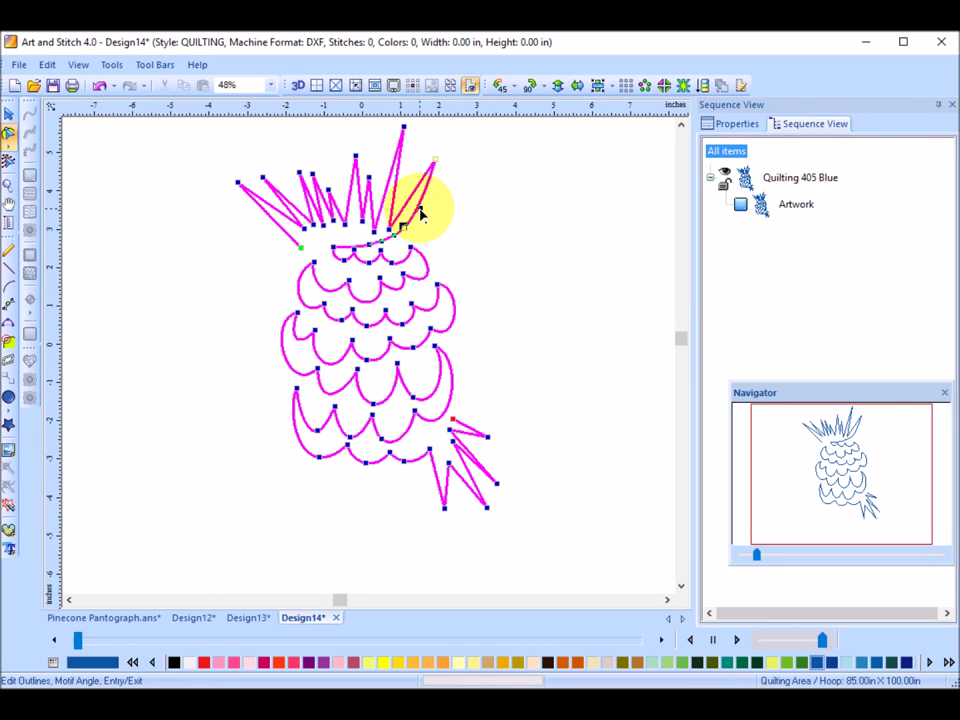
drag(416, 212, 405, 237)
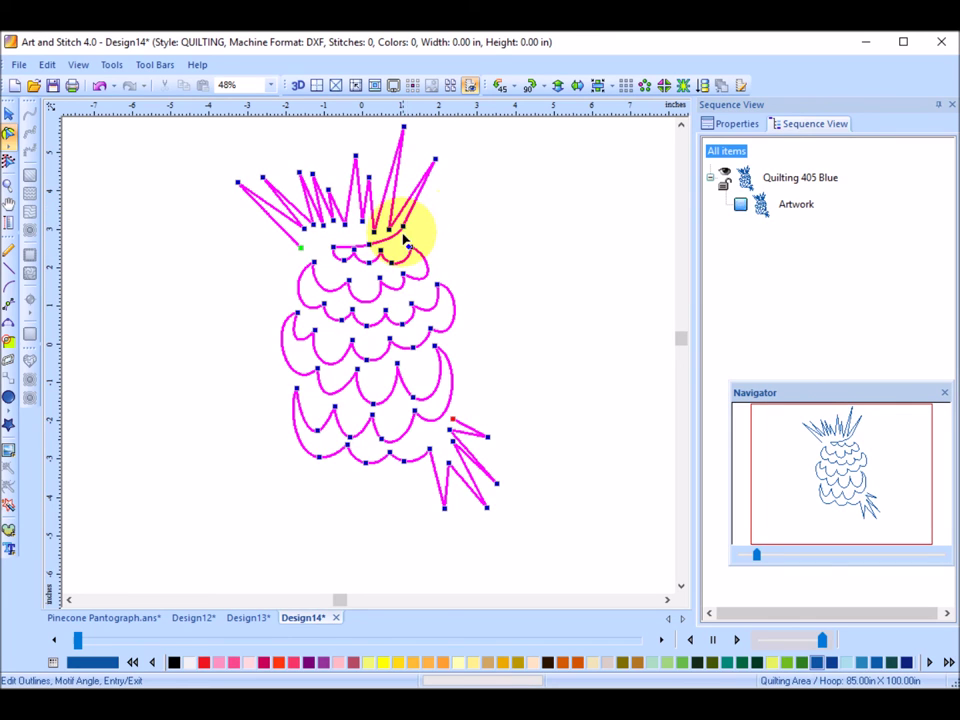
right_click(403, 228)
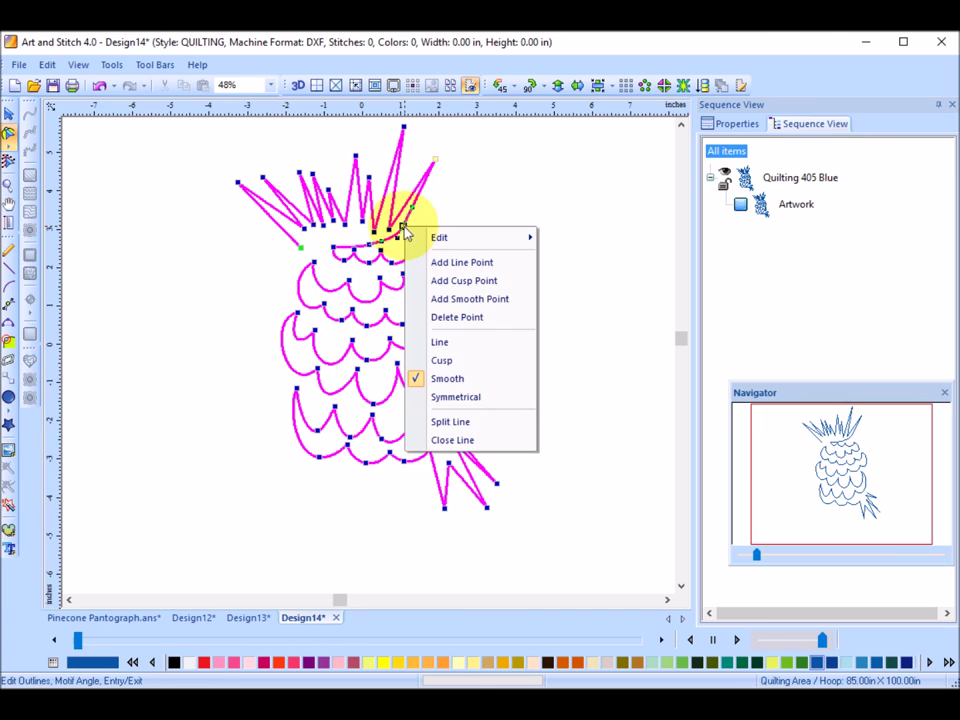
click(444, 360)
click(402, 224)
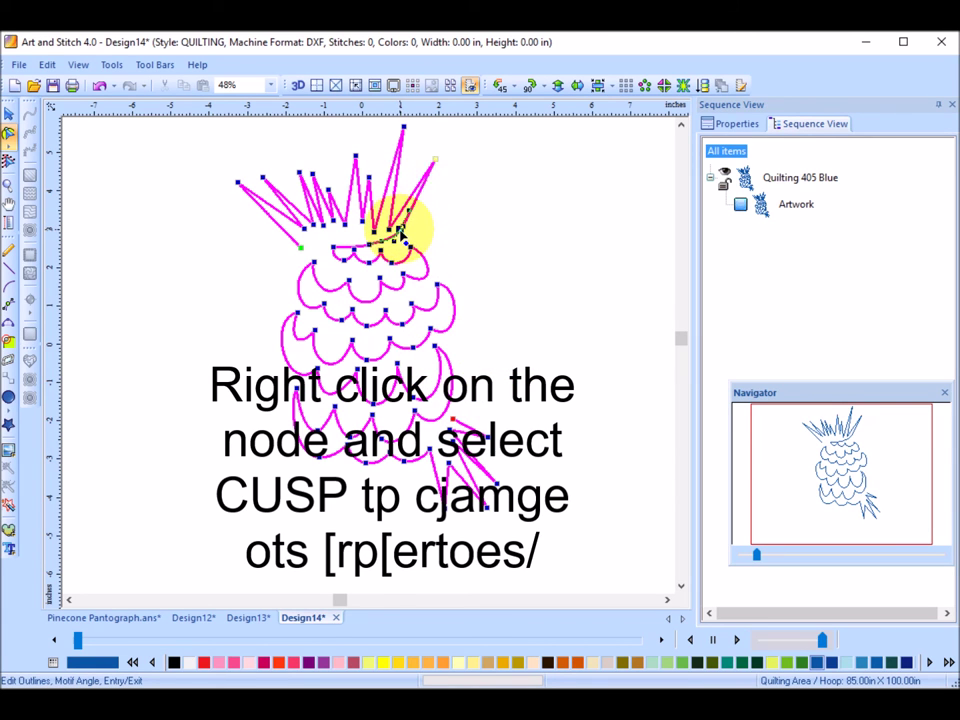
click(336, 249)
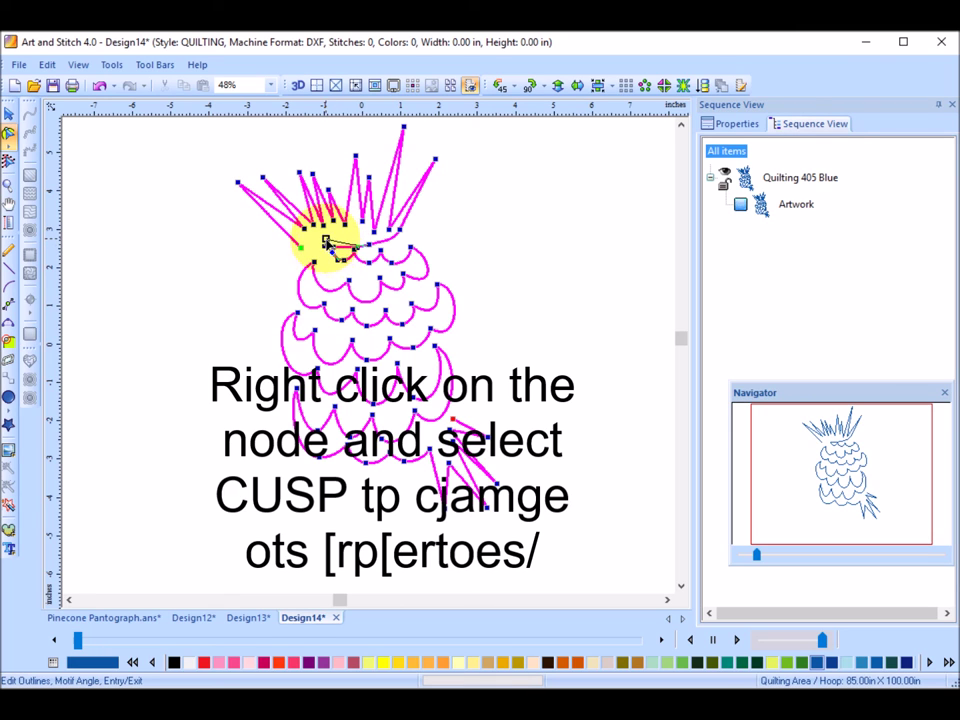
click(308, 257)
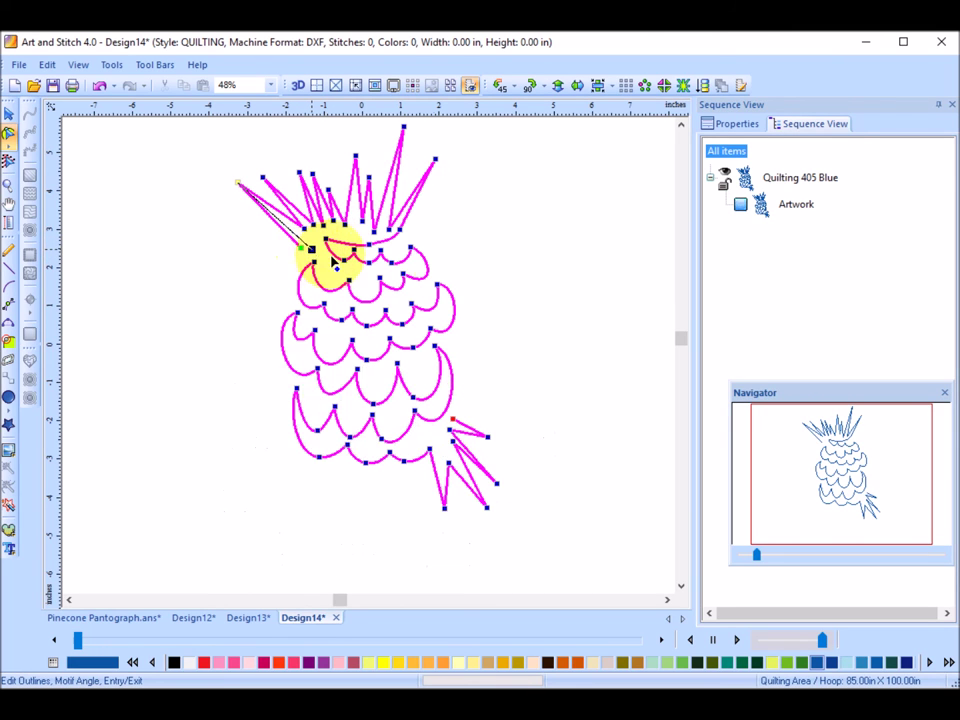
click(545, 264)
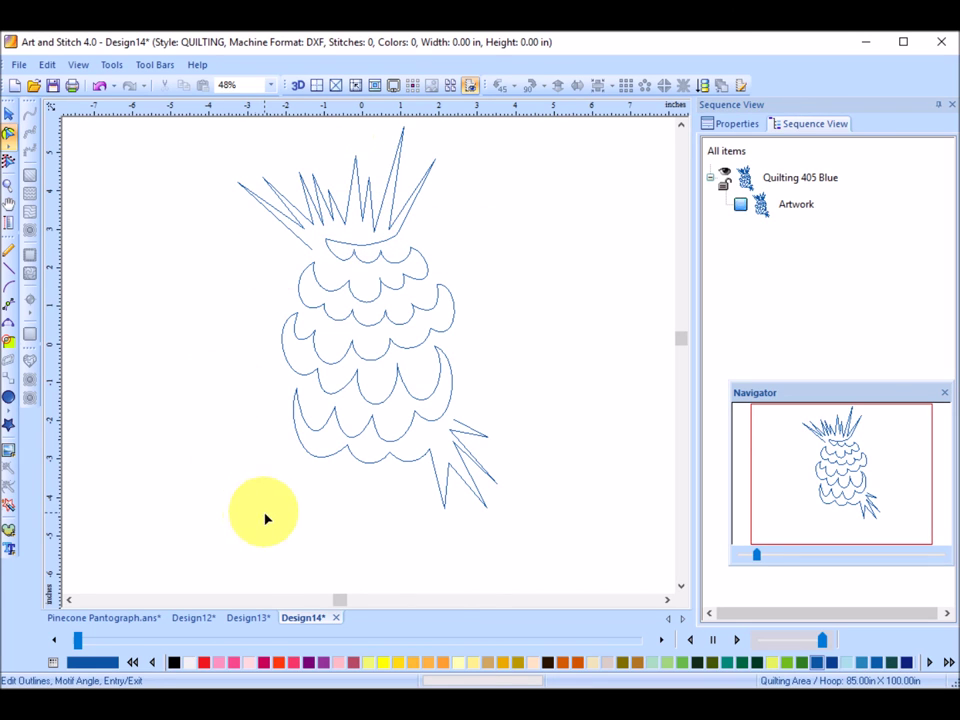
Switch to Pinecone Pantograph.ans, zoom out to the full row, and close the Navigator
click(126, 627)
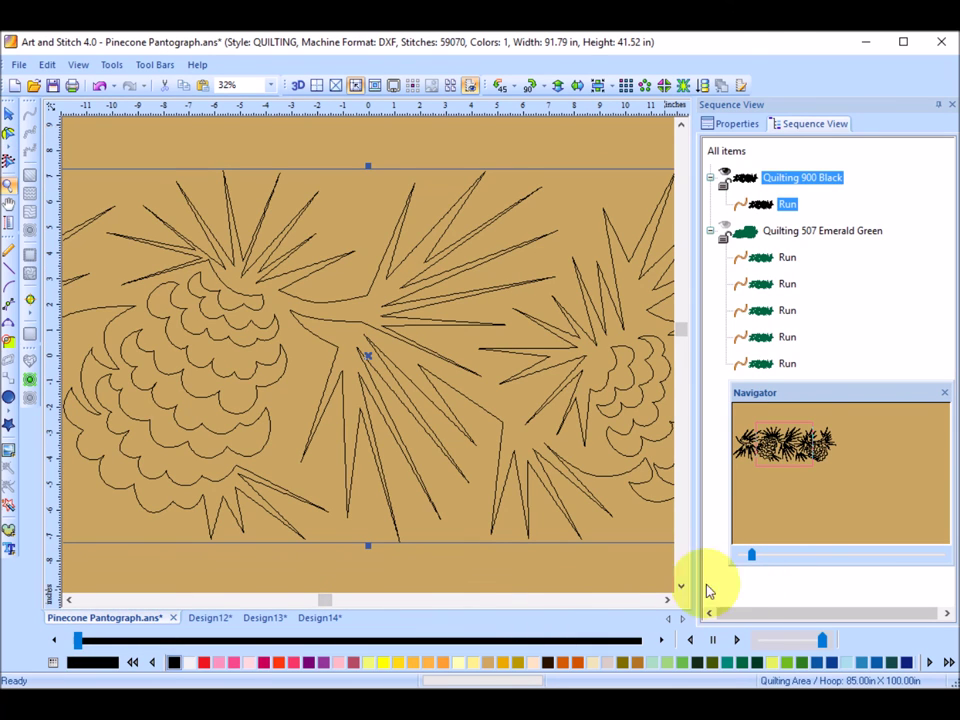
right_click(596, 503)
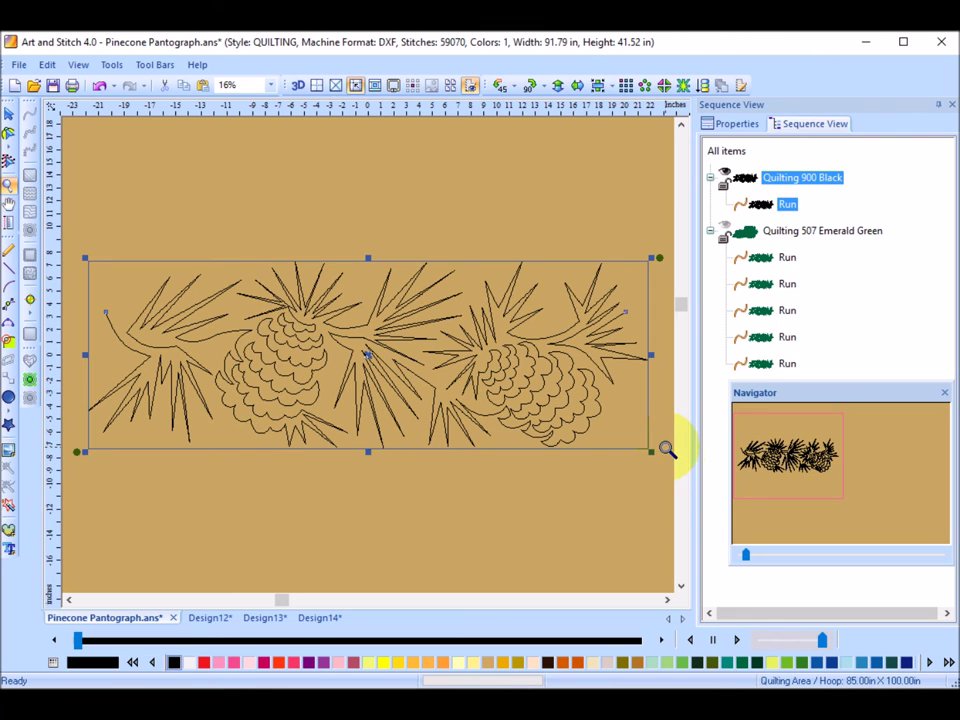
click(945, 393)
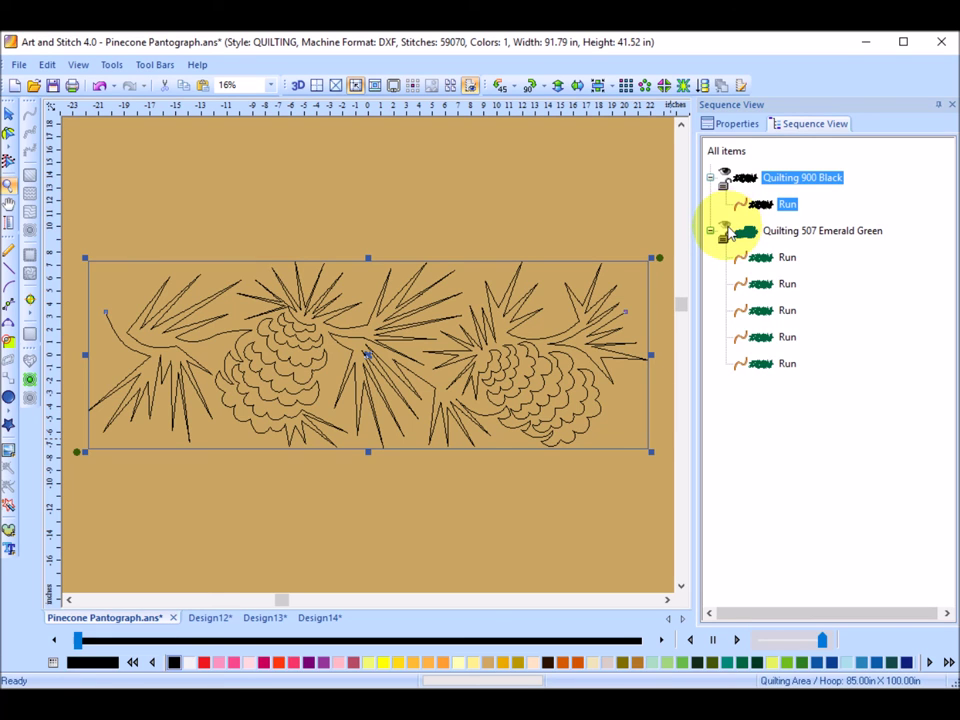
click(727, 229)
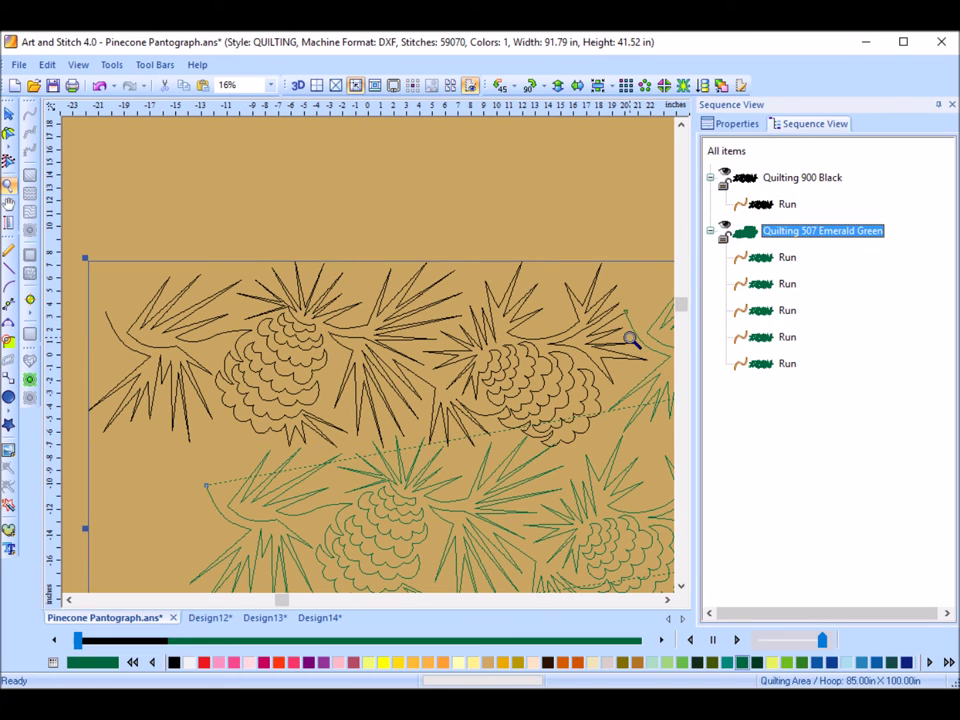
Select all items, recolour every pine cone emerald green, and zoom out to fit
click(730, 152)
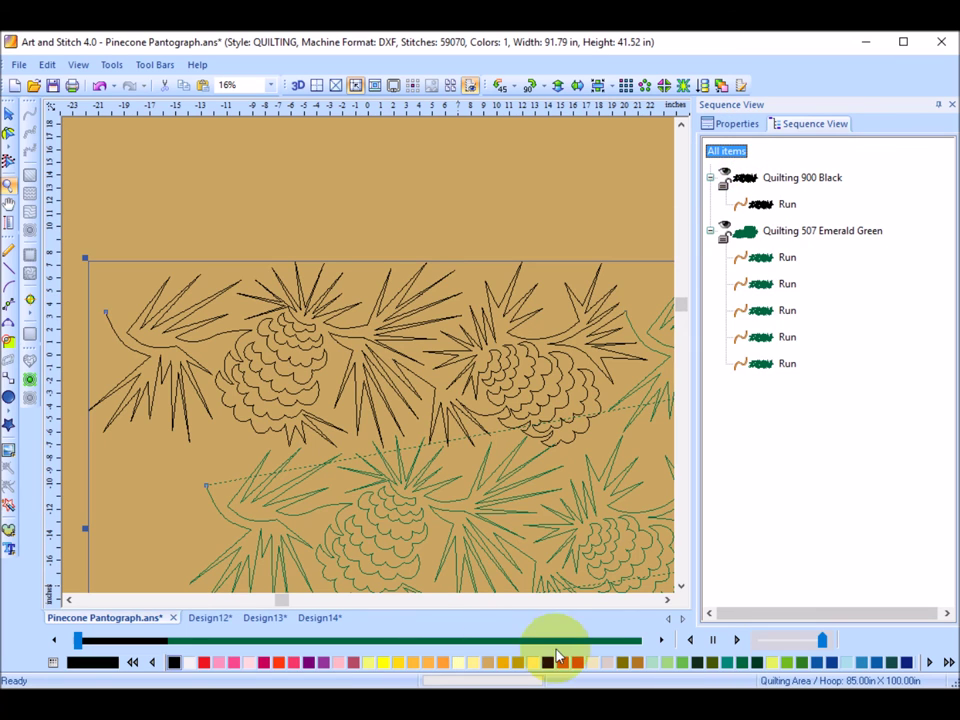
click(740, 662)
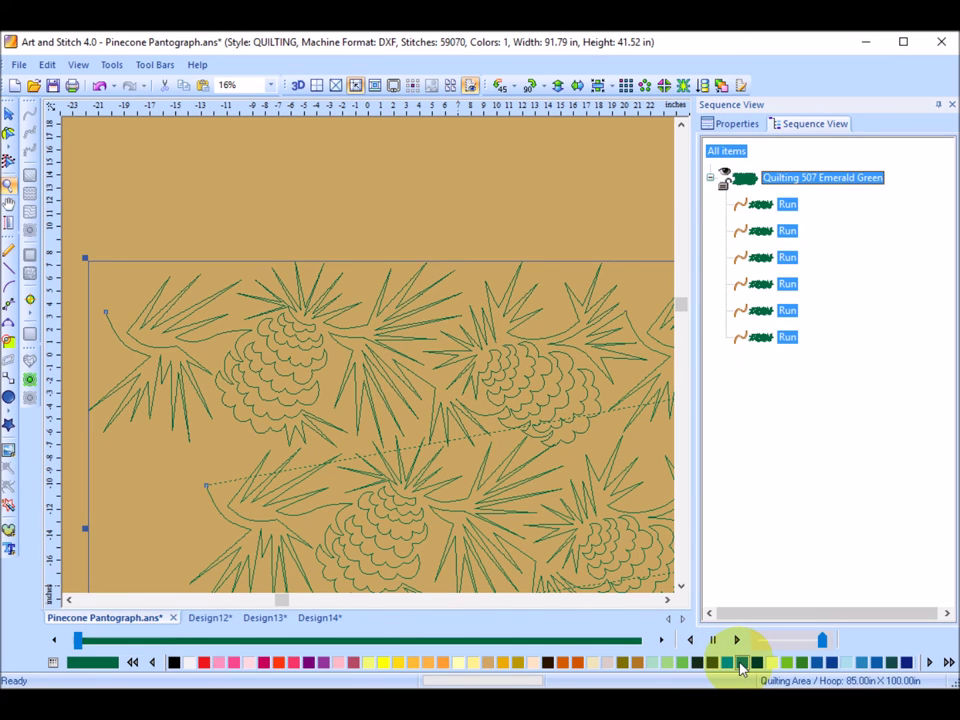
right_click(640, 581)
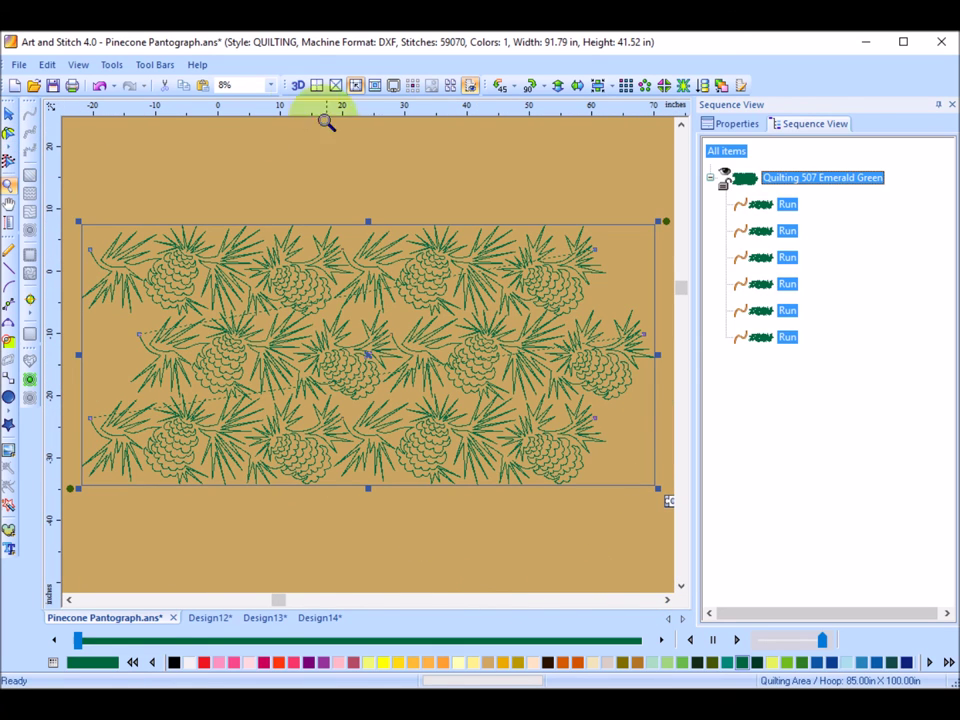
click(298, 87)
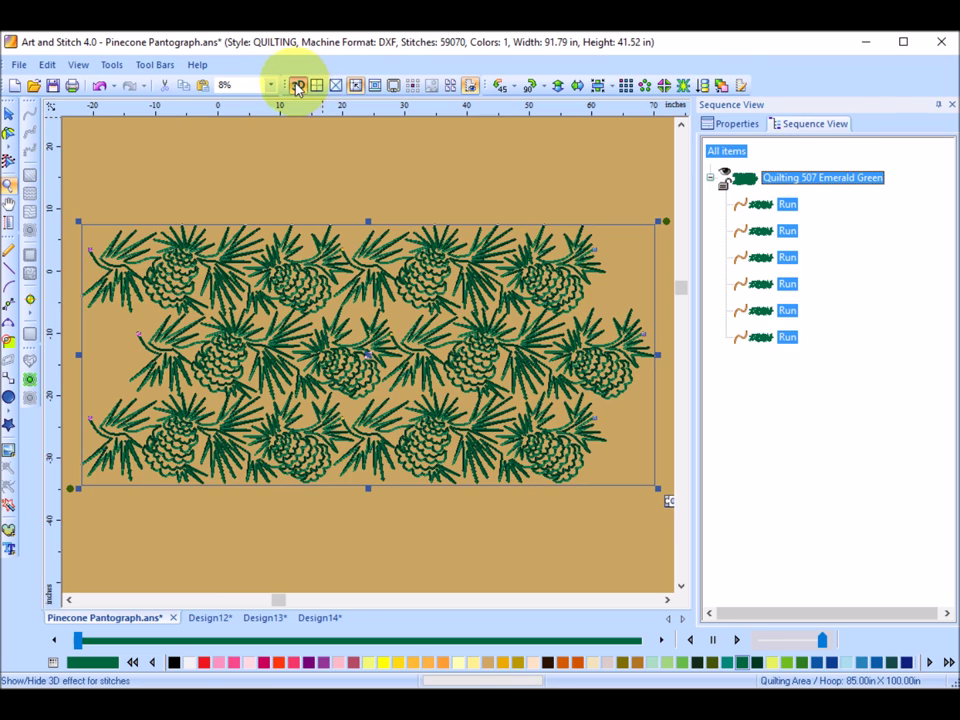
Zoom in on the 3D pine cone stitches, then zoom back out to see more rows
click(547, 456)
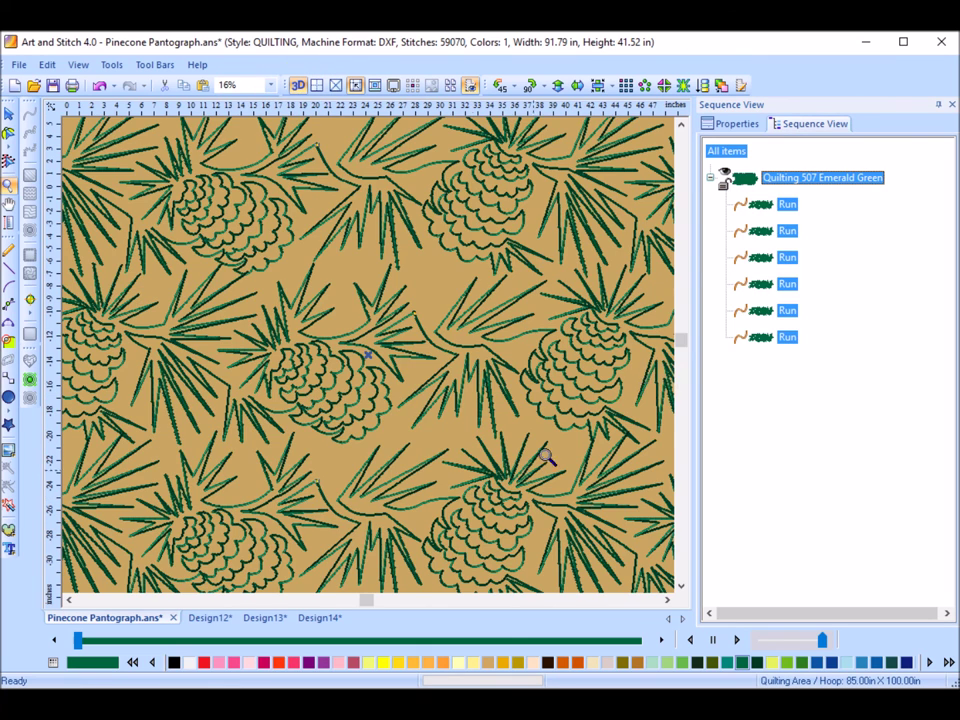
click(643, 390)
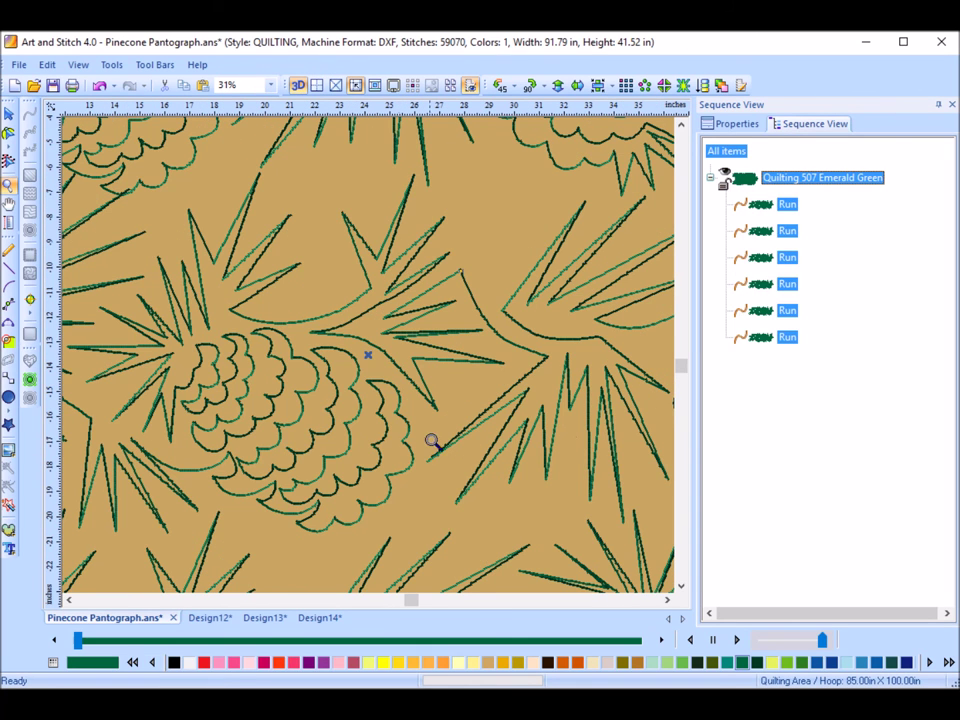
right_click(511, 460)
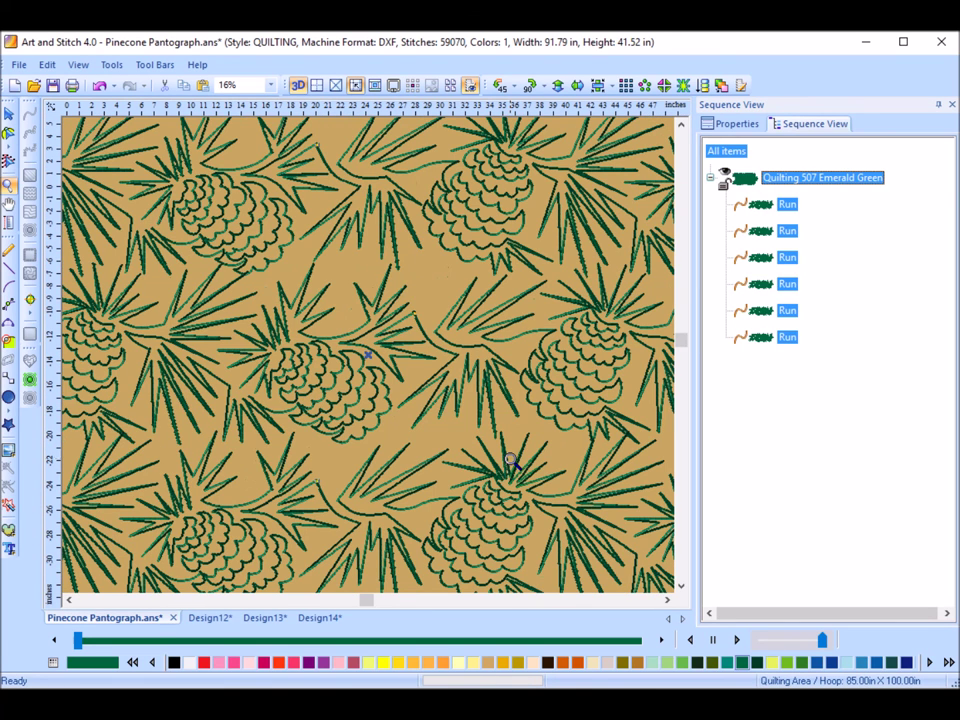